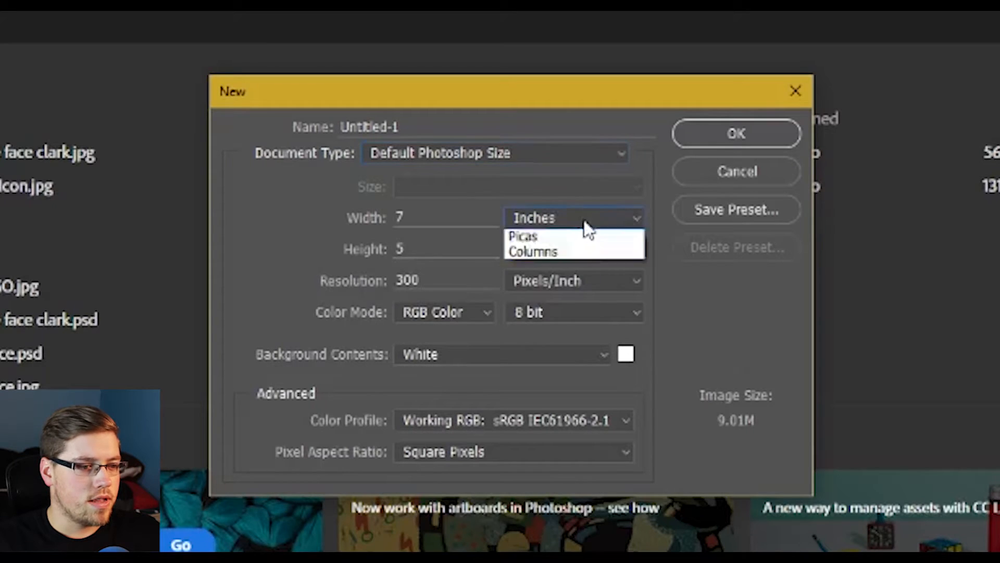
- Set the new document's units to pixels and its size to 1920 × 1080
{"action": "left_click", "coordinate": [579, 235]}
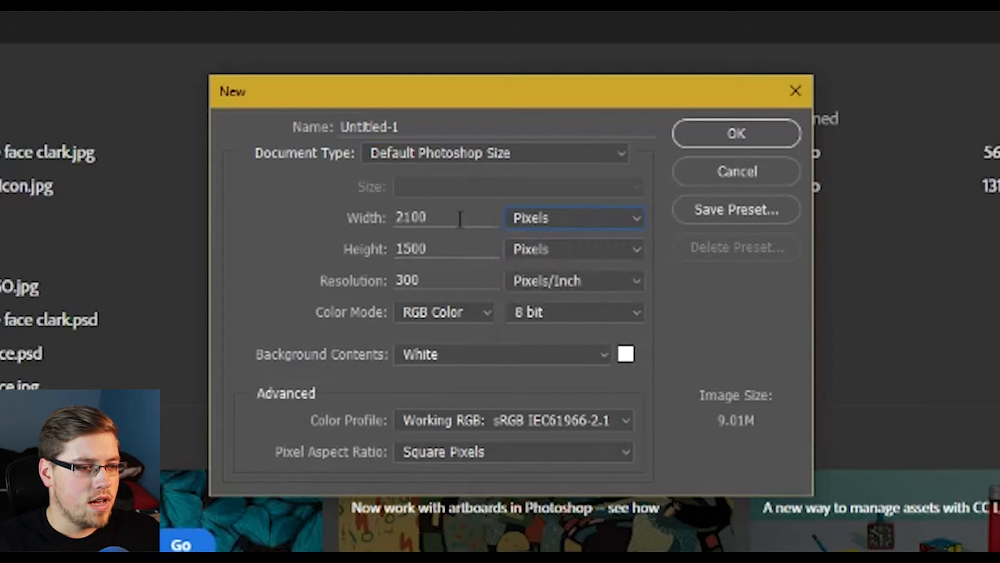
{"action": "left_click_drag", "start_coordinate": [457, 217], "coordinate": [360, 222]}
{"action": "type", "text": "1920"}
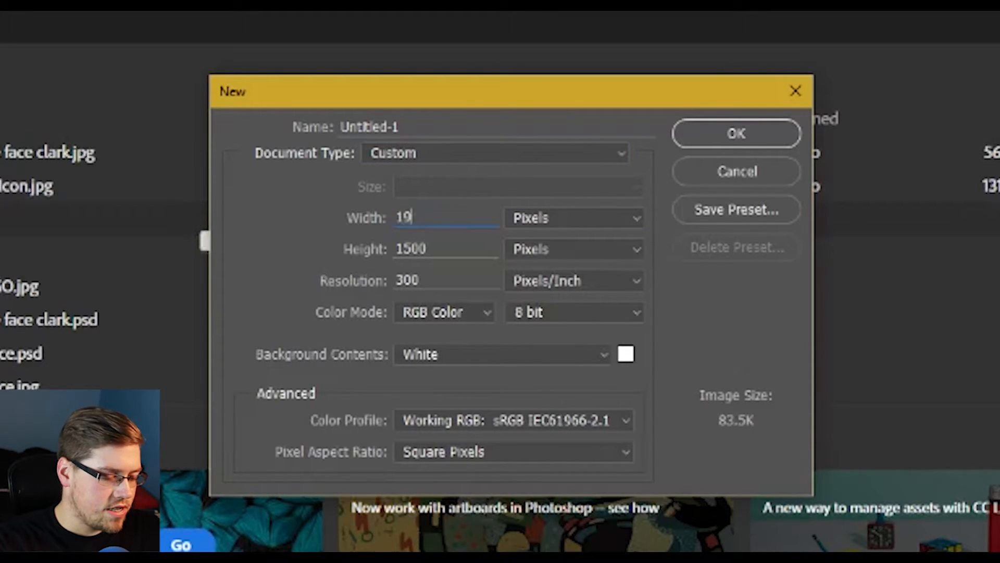
{"action": "key", "text": "Tab"}
{"action": "key", "text": "Tab"}
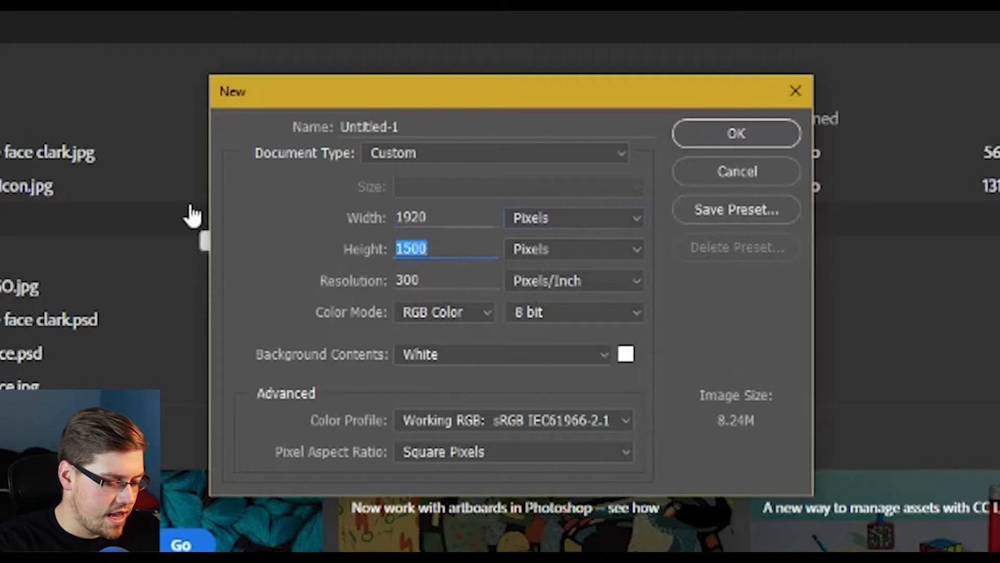
{"action": "type", "text": "1080"}
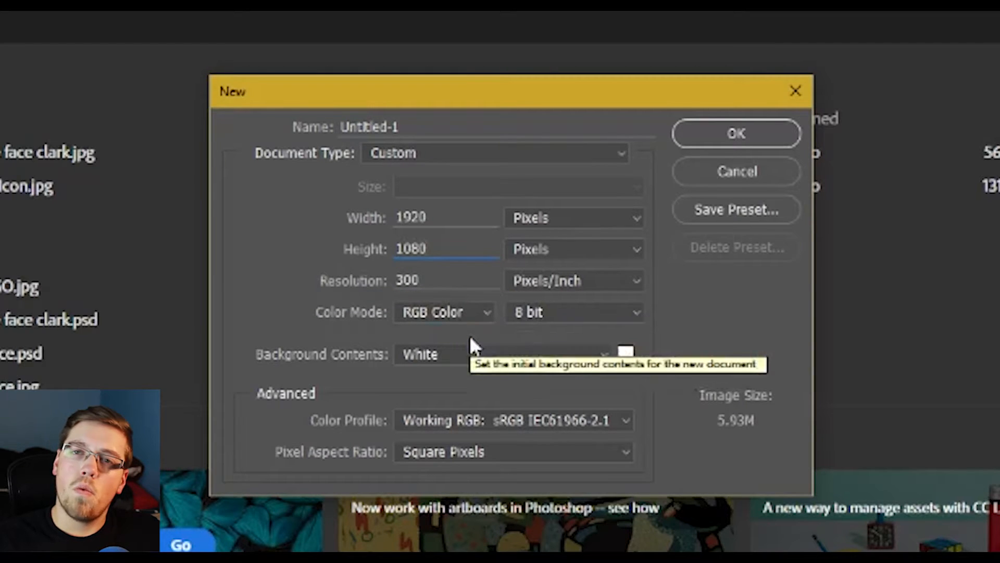
{"action": "left_click", "coordinate": [484, 355]}
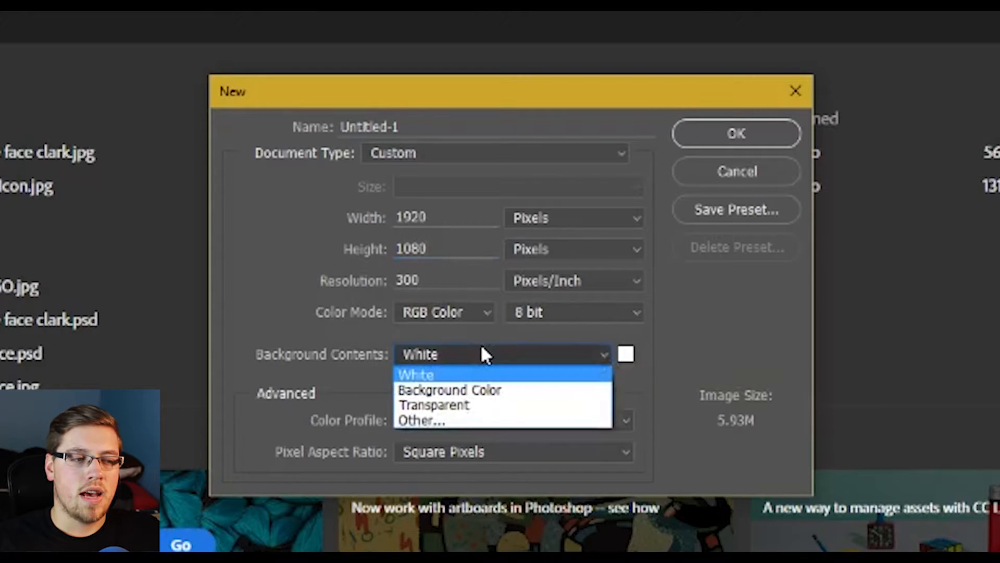
{"action": "left_click", "coordinate": [484, 354]}
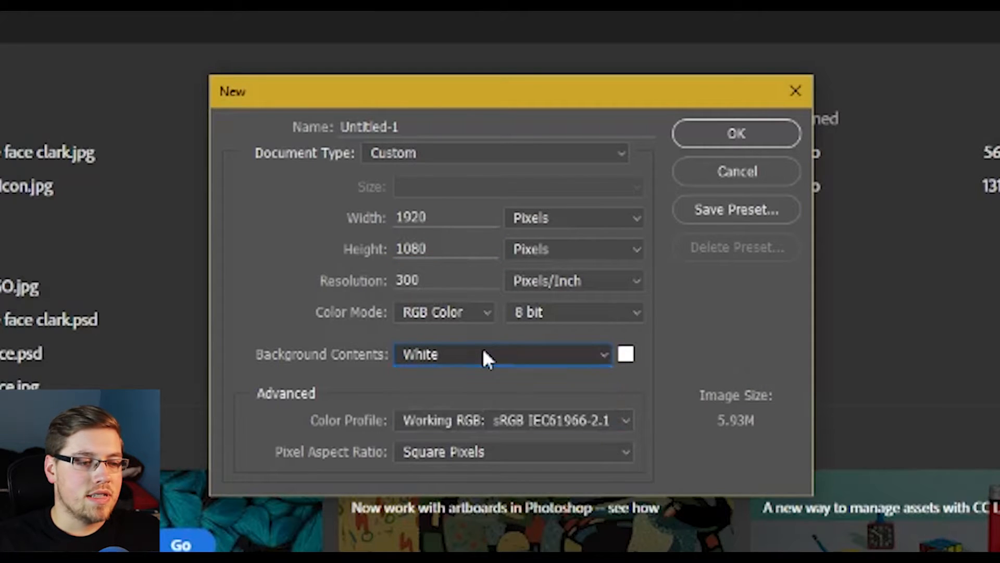
{"action": "left_click", "coordinate": [484, 354]}
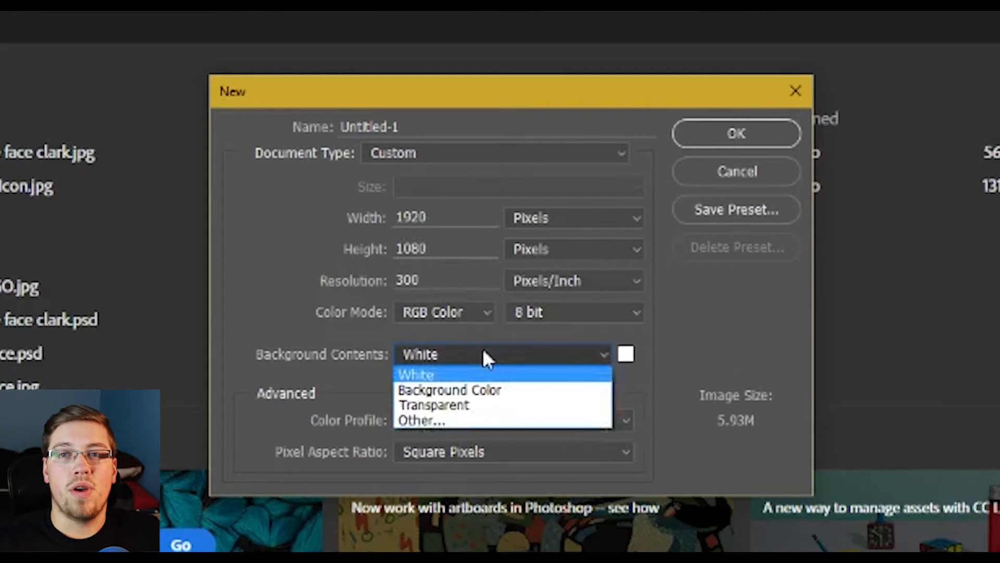
{"action": "left_click", "coordinate": [485, 356]}
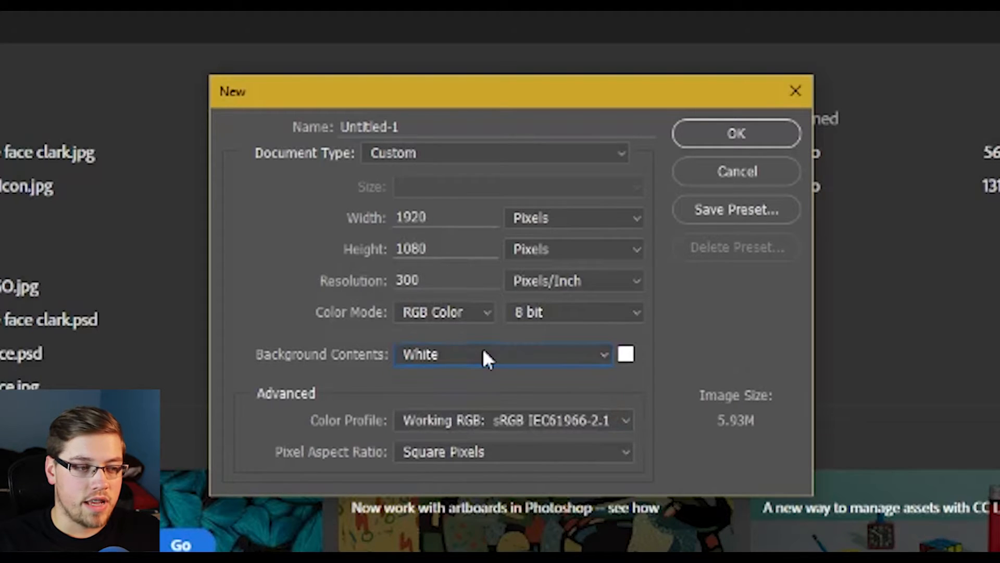
{"action": "left_click", "coordinate": [476, 319]}
{"action": "left_click", "coordinate": [478, 319]}
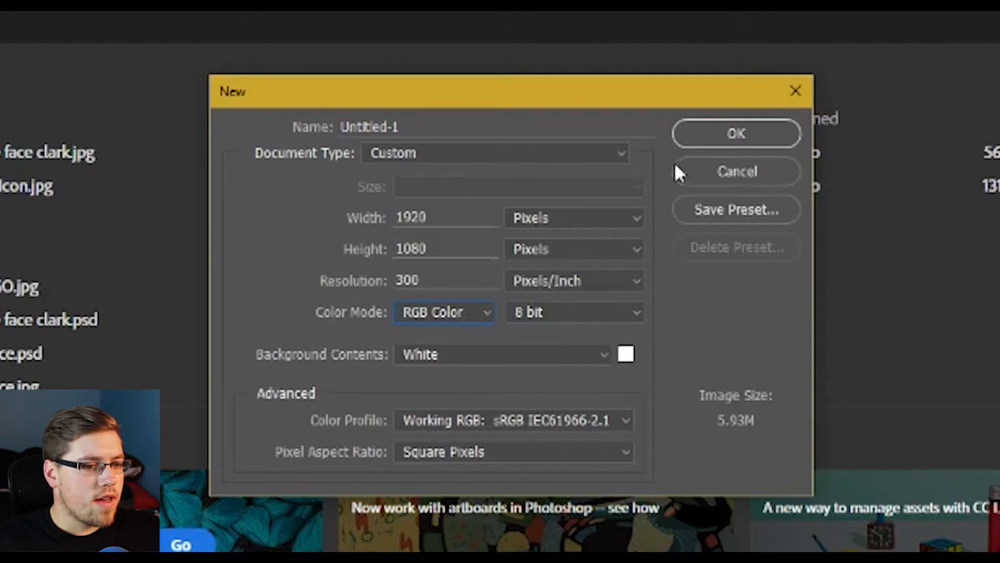
{"action": "left_click", "coordinate": [740, 208]}
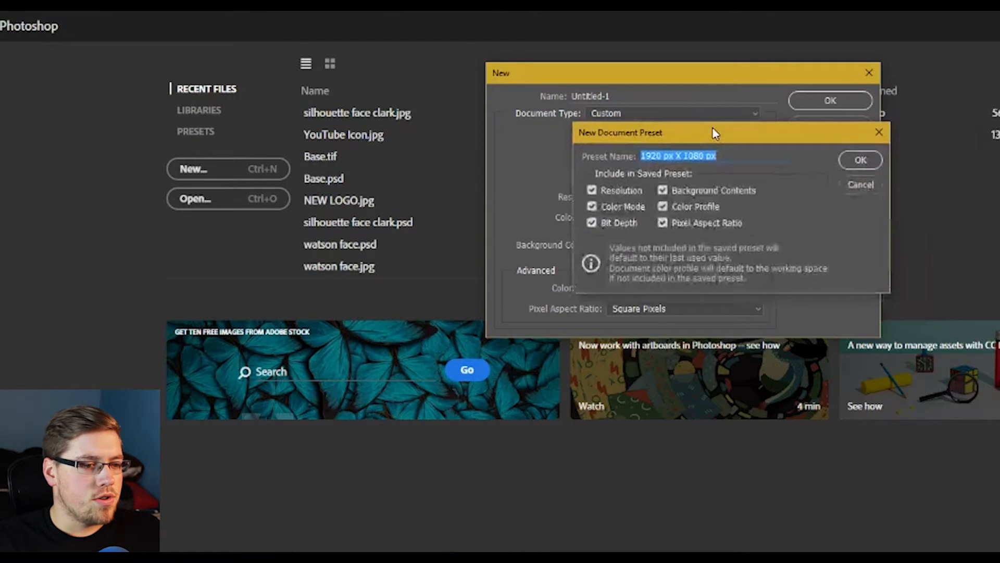
{"action": "left_click_drag", "start_coordinate": [714, 132], "coordinate": [305, 244]}
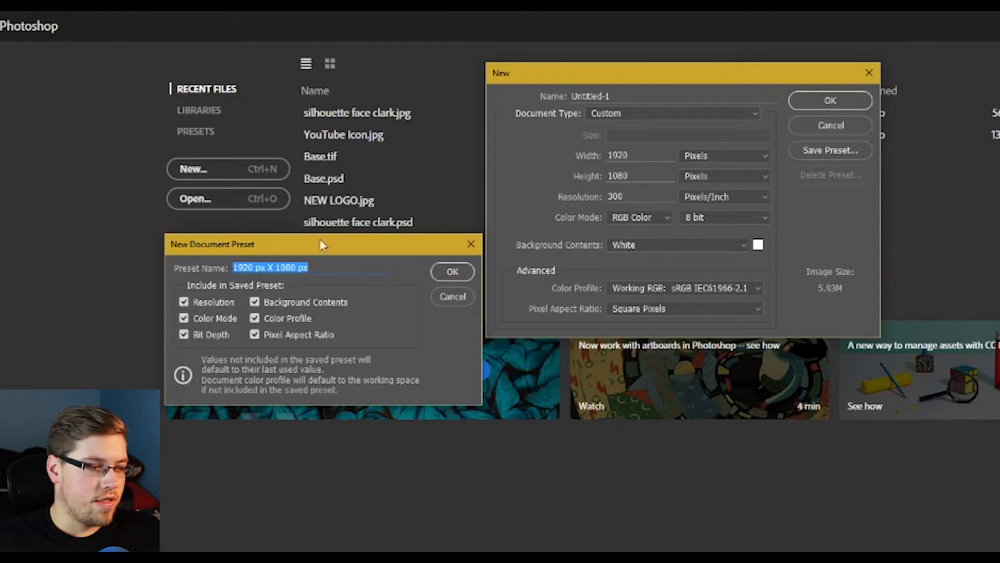
{"action": "left_click", "coordinate": [452, 295]}
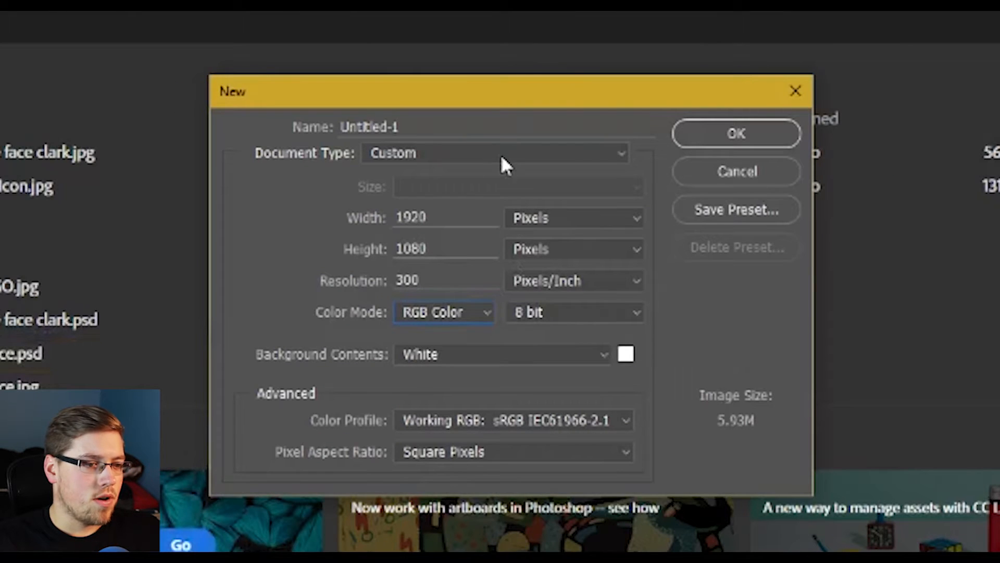
- Create the document from the THUMBNAIL preset with a White background
{"action": "left_click", "coordinate": [513, 156]}
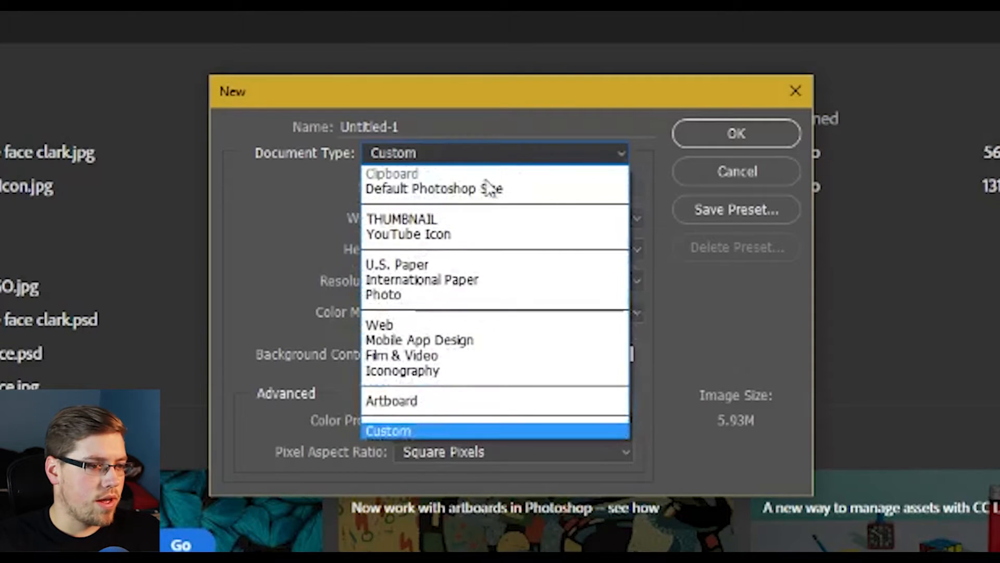
{"action": "left_click", "coordinate": [428, 218]}
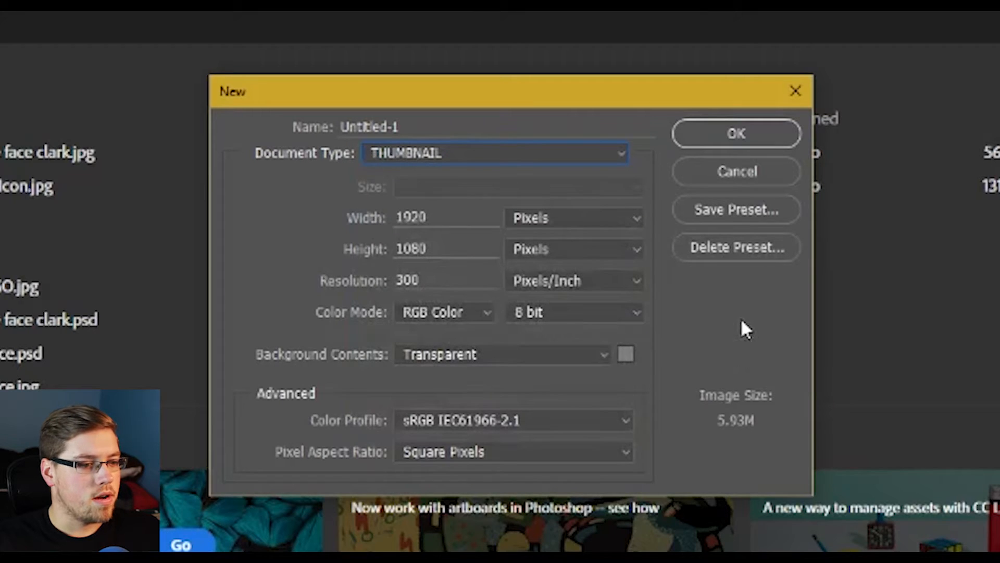
{"action": "left_click", "coordinate": [500, 354]}
{"action": "left_click", "coordinate": [467, 373]}
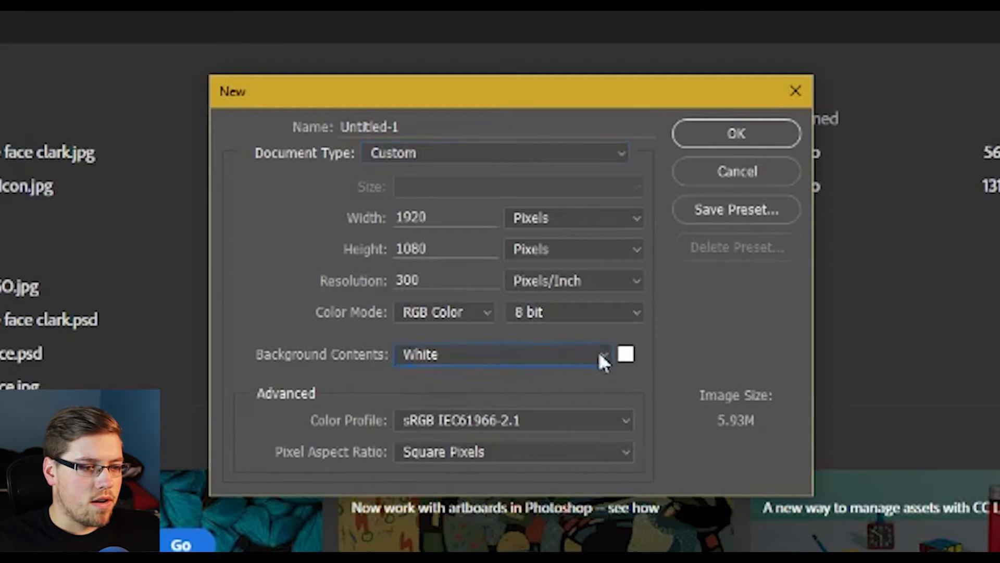
{"action": "left_click", "coordinate": [752, 136]}
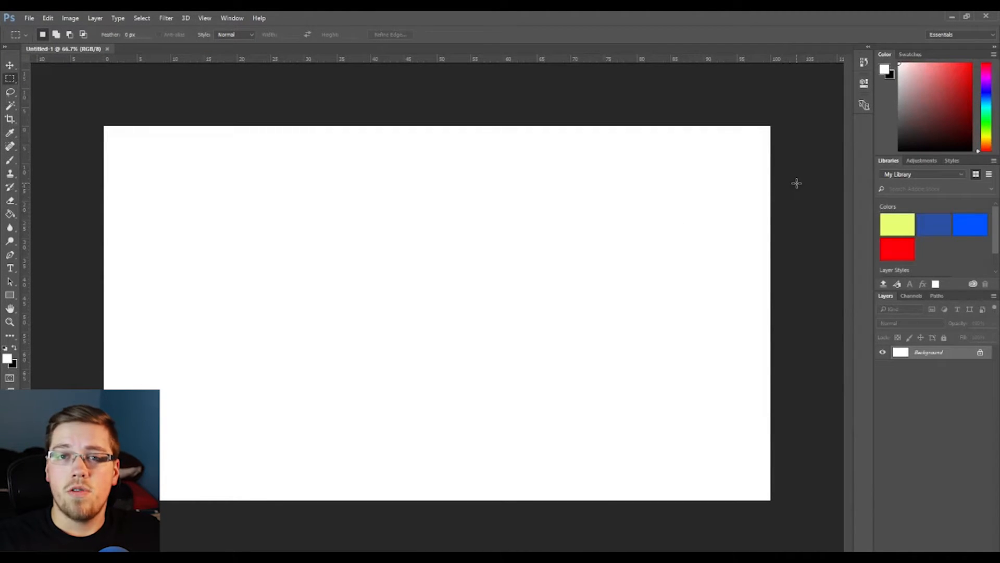
- Unlock the background layer and rename it bg
{"action": "left_click", "coordinate": [980, 353]}
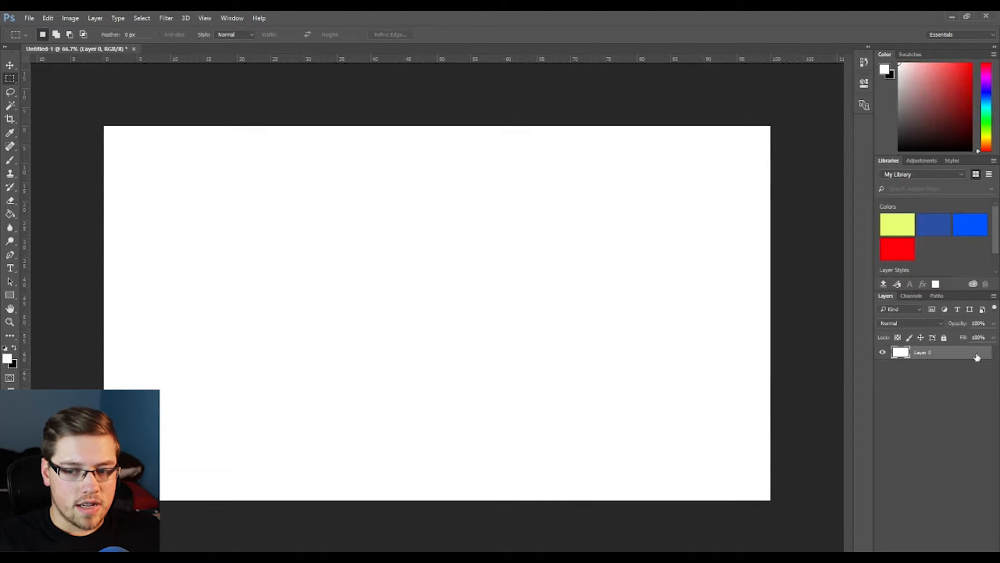
{"action": "double_click", "coordinate": [920, 352]}
{"action": "type", "text": "bg"}
{"action": "key", "text": "Return"}
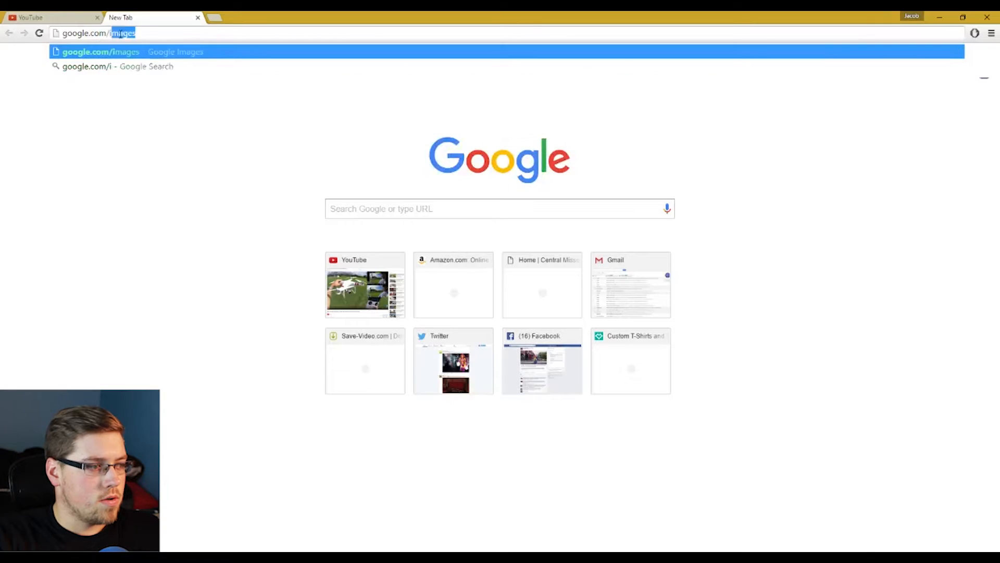
- Search Google Images for phantom 3 above clouds
{"action": "key", "text": "Return"}
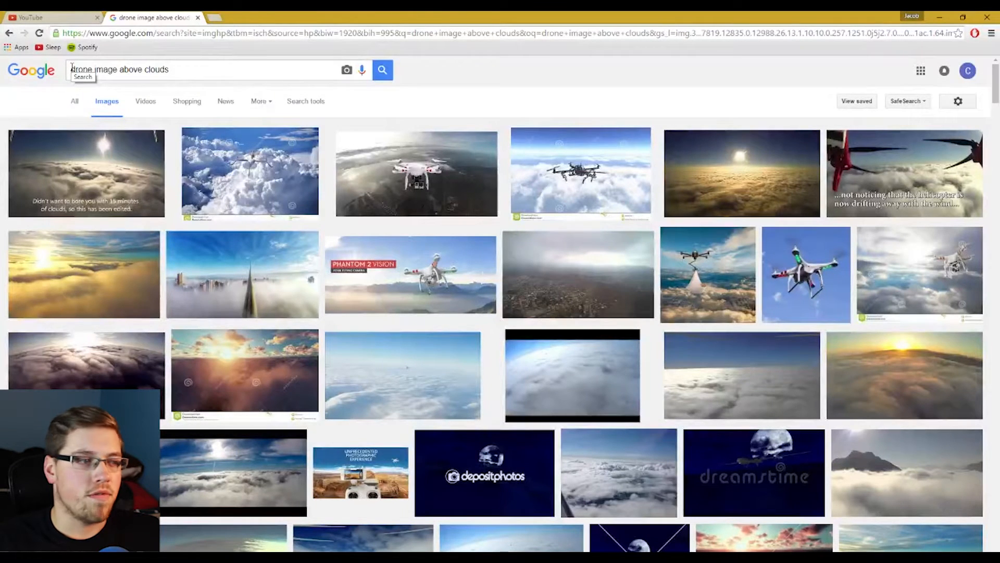
{"action": "left_click_drag", "start_coordinate": [72, 68], "coordinate": [116, 71]}
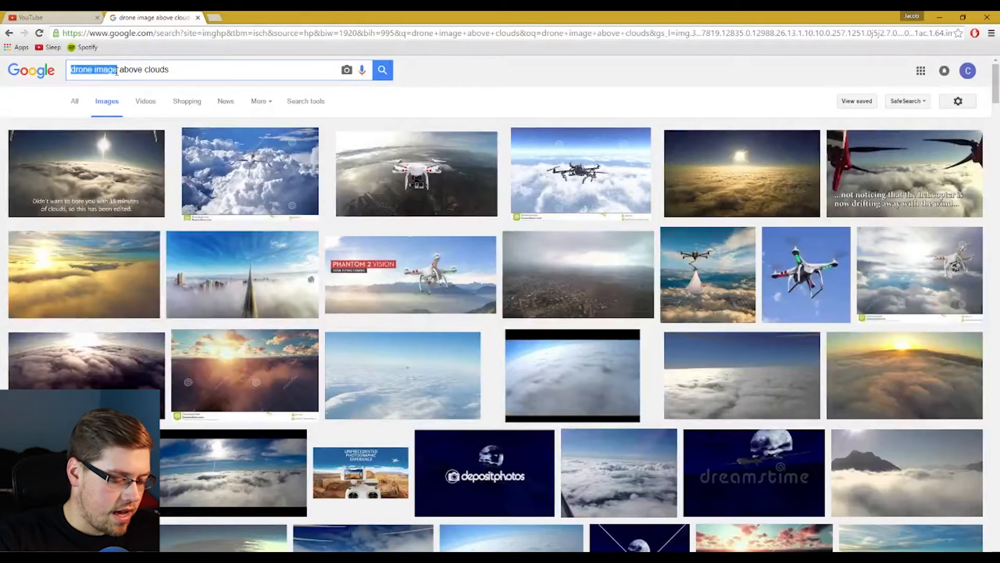
{"action": "type", "text": "phantom 3"}
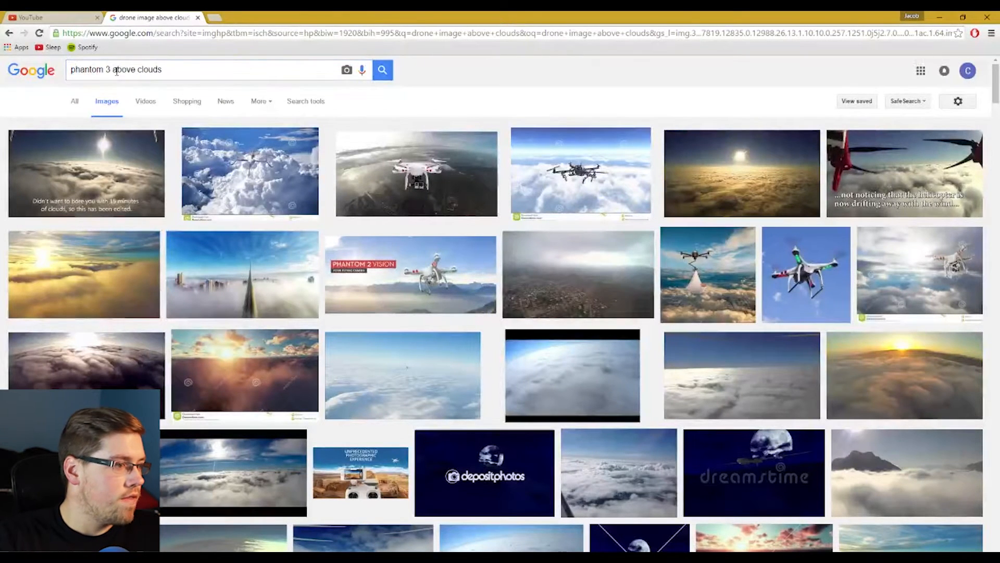
{"action": "key", "text": "Return"}
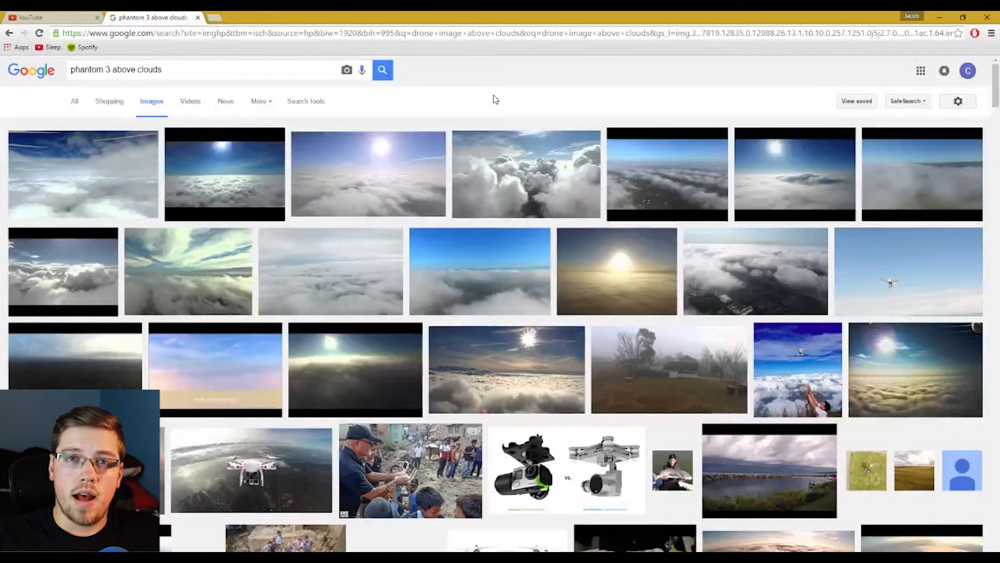
- Filter the image results to Large size
{"action": "left_click", "coordinate": [311, 102]}
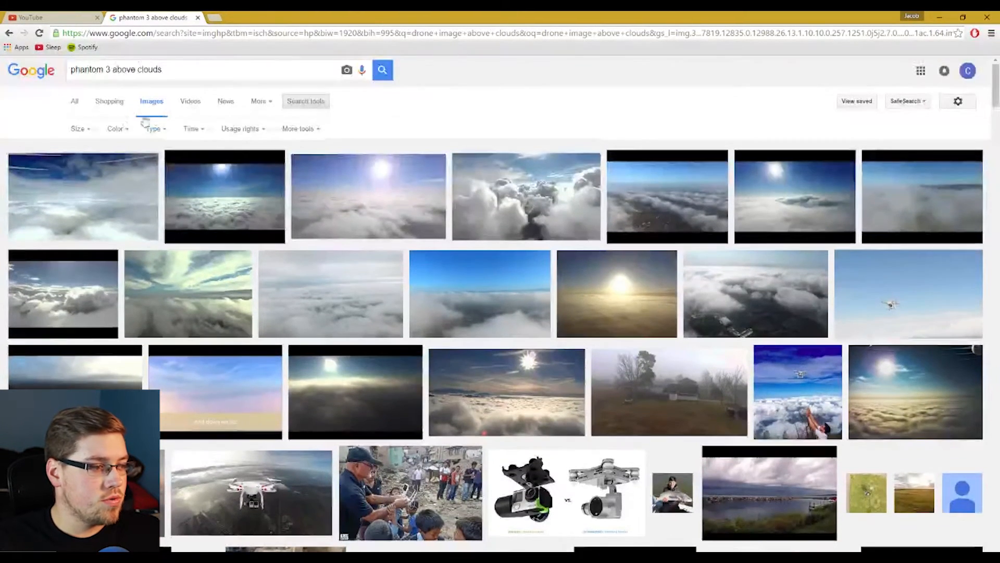
{"action": "left_click", "coordinate": [81, 129]}
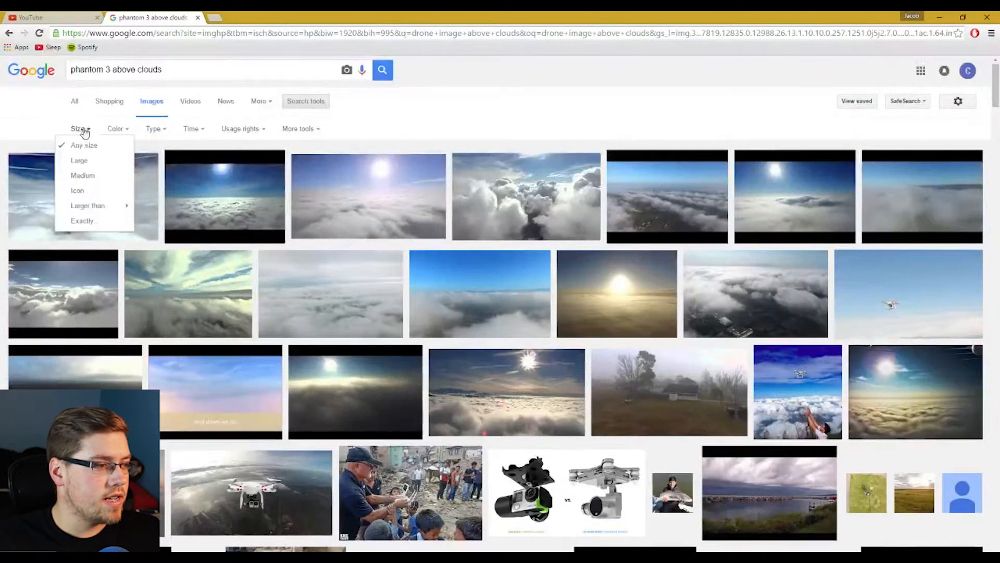
{"action": "left_click", "coordinate": [83, 161]}
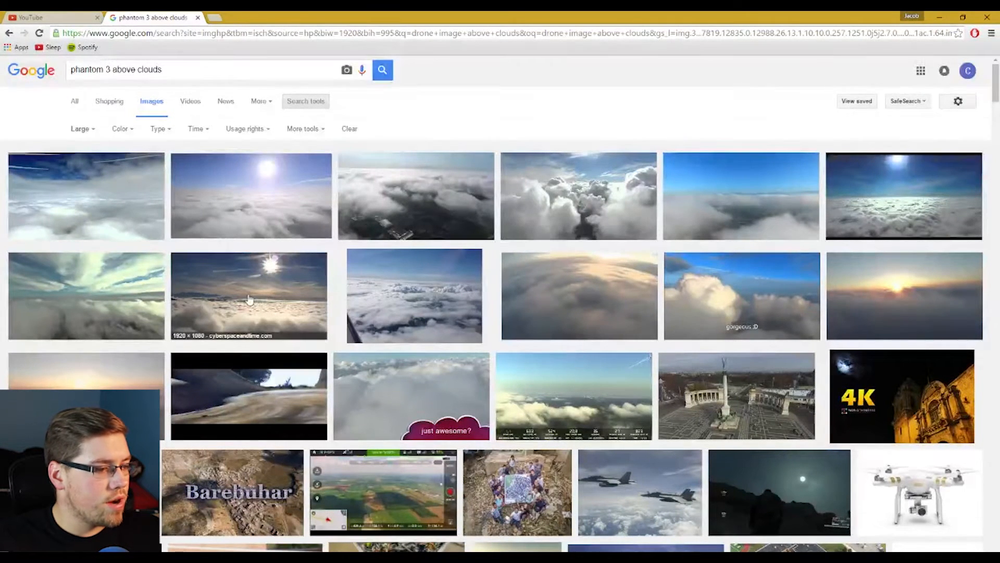
- Open a large cloud photo at full size, download it and open the file in Photoshop
{"action": "left_click", "coordinate": [563, 196]}
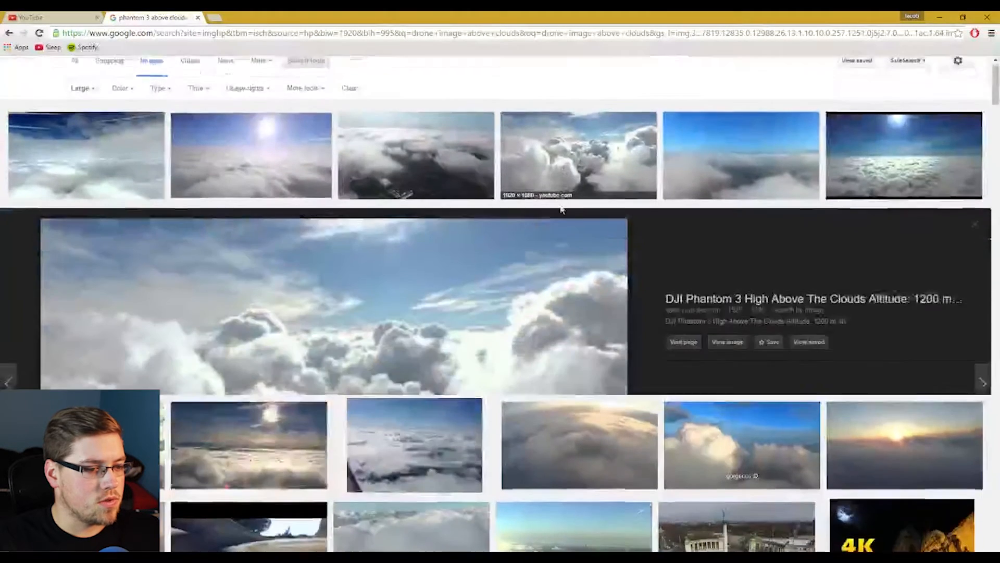
{"action": "left_click", "coordinate": [105, 242]}
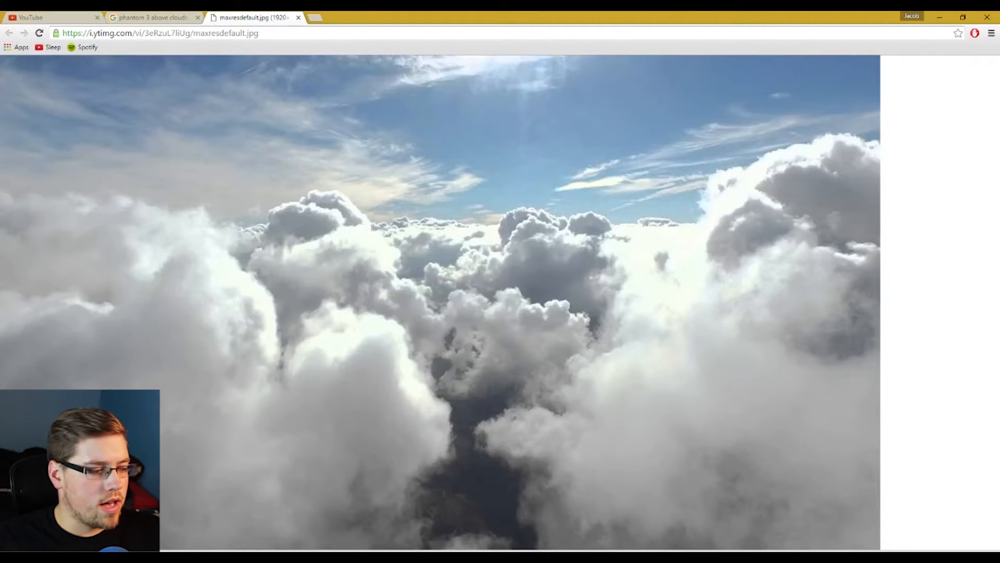
{"action": "left_click", "coordinate": [112, 556]}
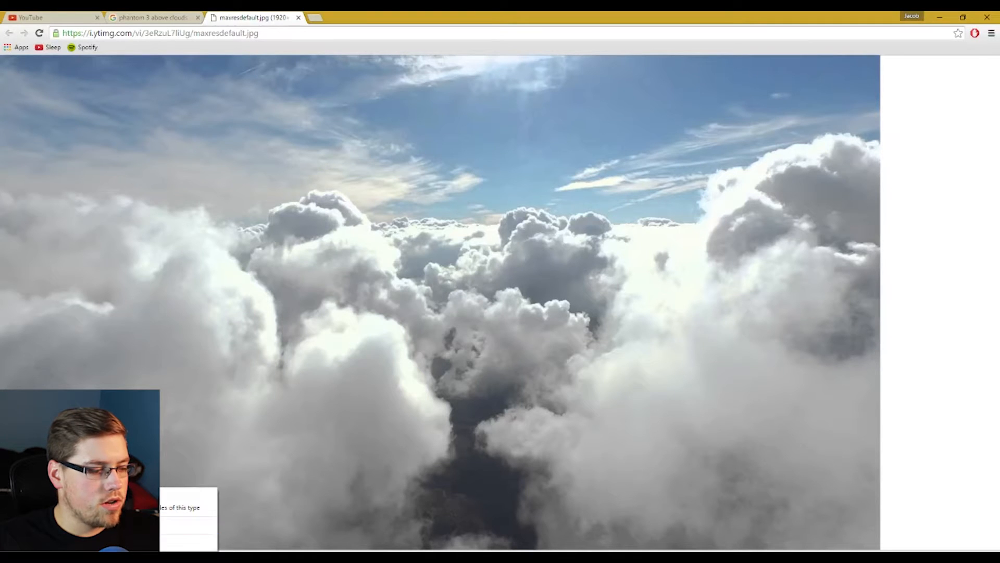
{"action": "left_click", "coordinate": [117, 525]}
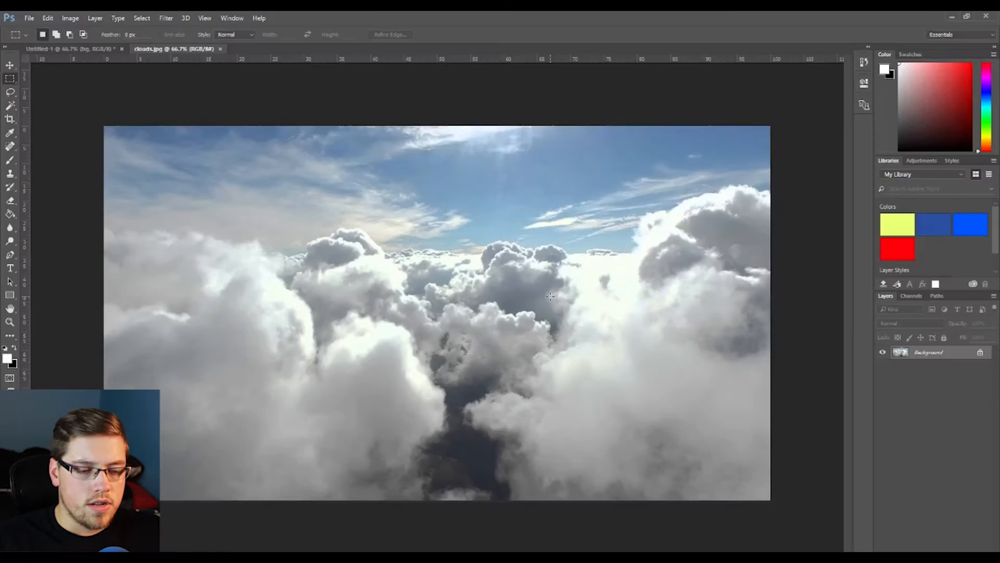
- Duplicate the cloud image's Background layer into the Untitled-1 document
{"action": "left_click", "coordinate": [75, 48]}
{"action": "left_click", "coordinate": [156, 49]}
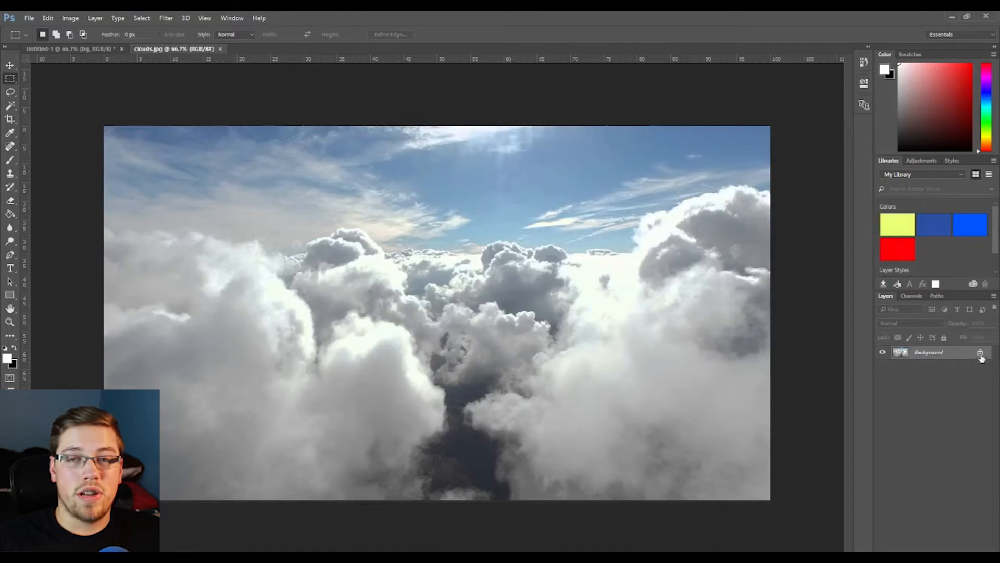
{"action": "right_click", "coordinate": [939, 353]}
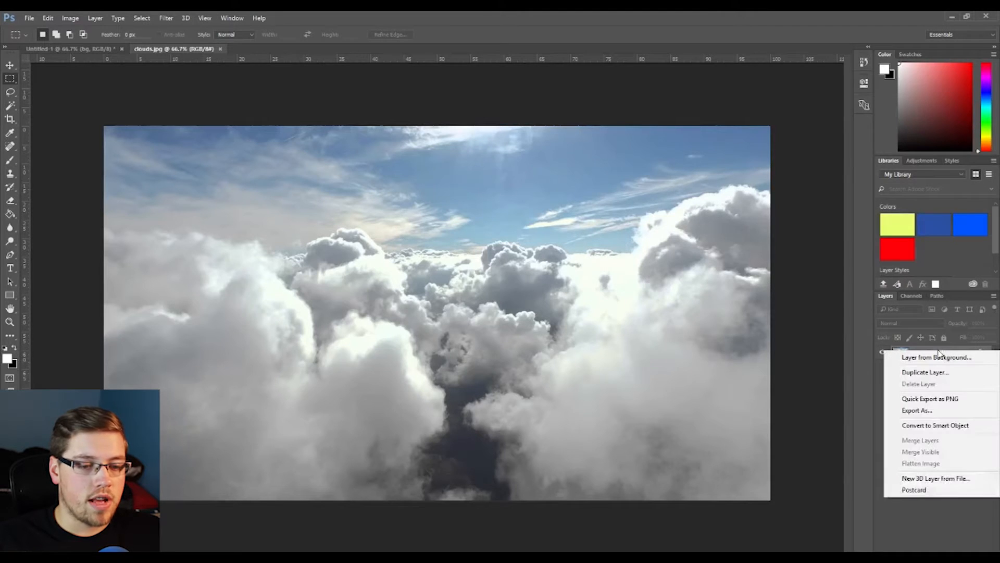
{"action": "left_click", "coordinate": [942, 373]}
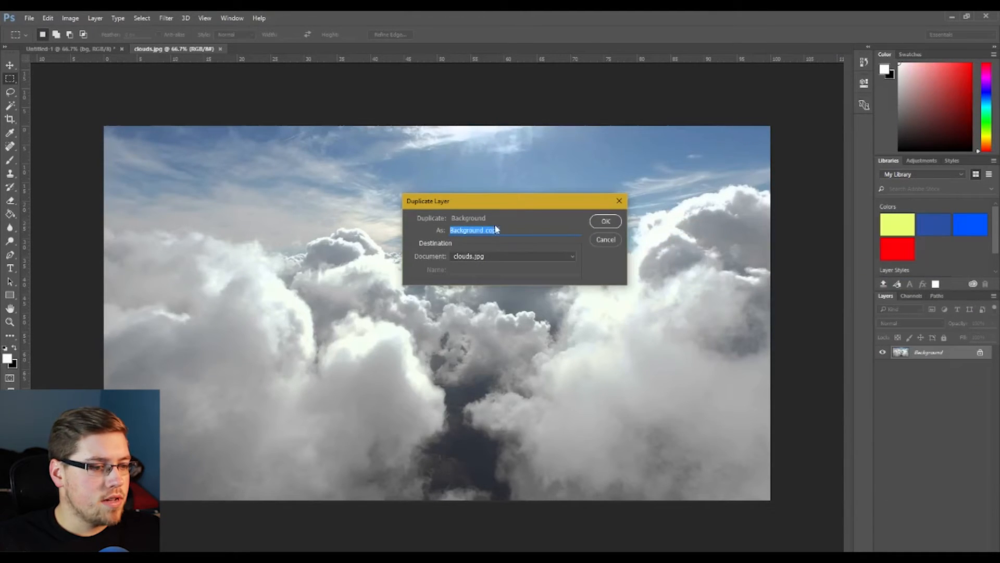
{"action": "left_click", "coordinate": [495, 253]}
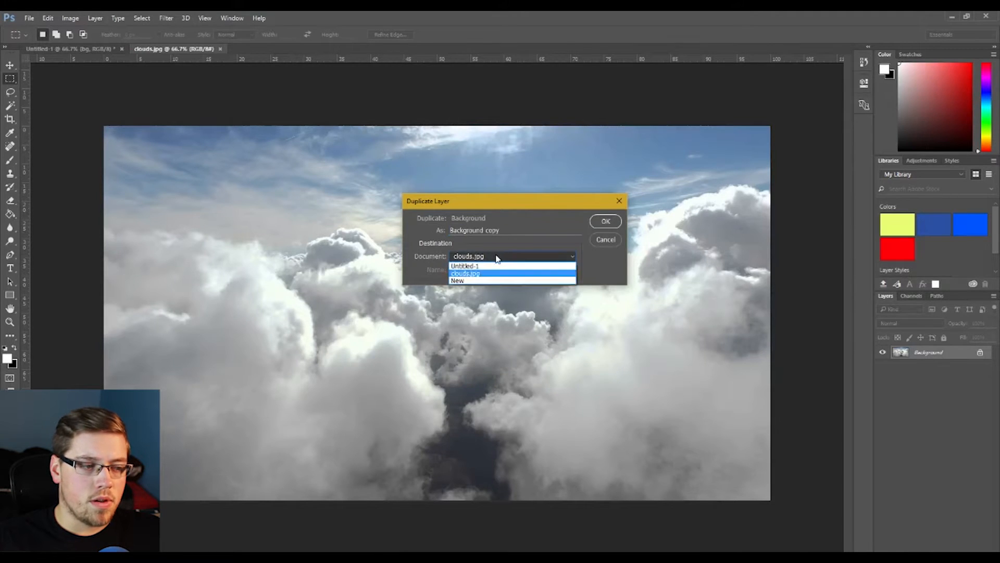
{"action": "left_click", "coordinate": [497, 270]}
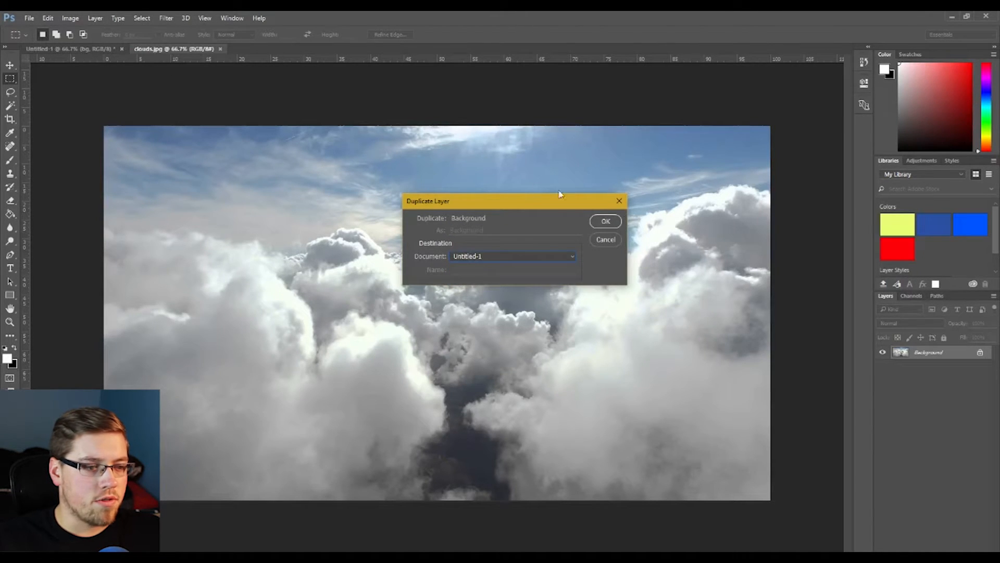
{"action": "left_click", "coordinate": [606, 221]}
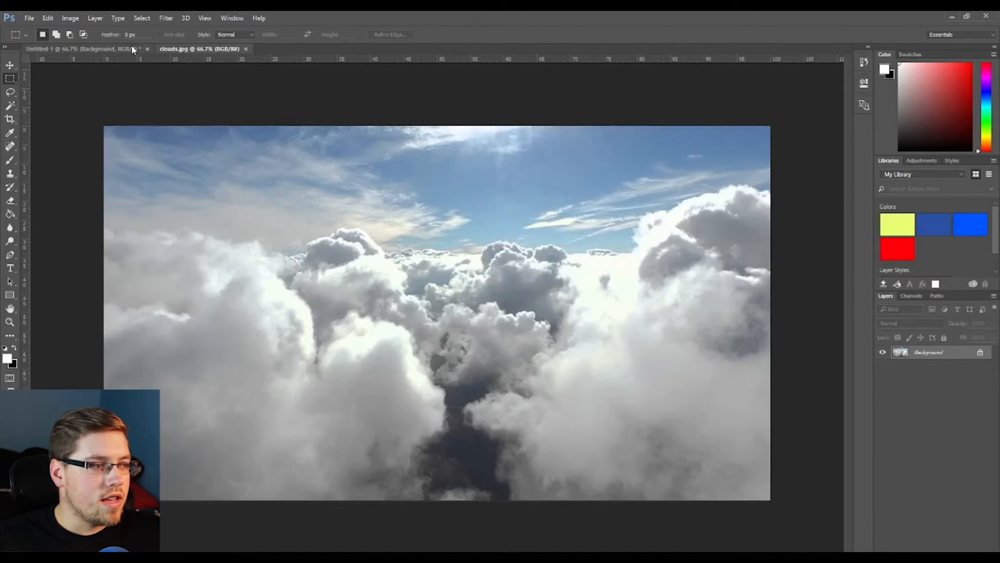
- Switch to the Untitled-1 document and close the clouds.jpg file
{"action": "key", "text": "ctrl+Tab"}
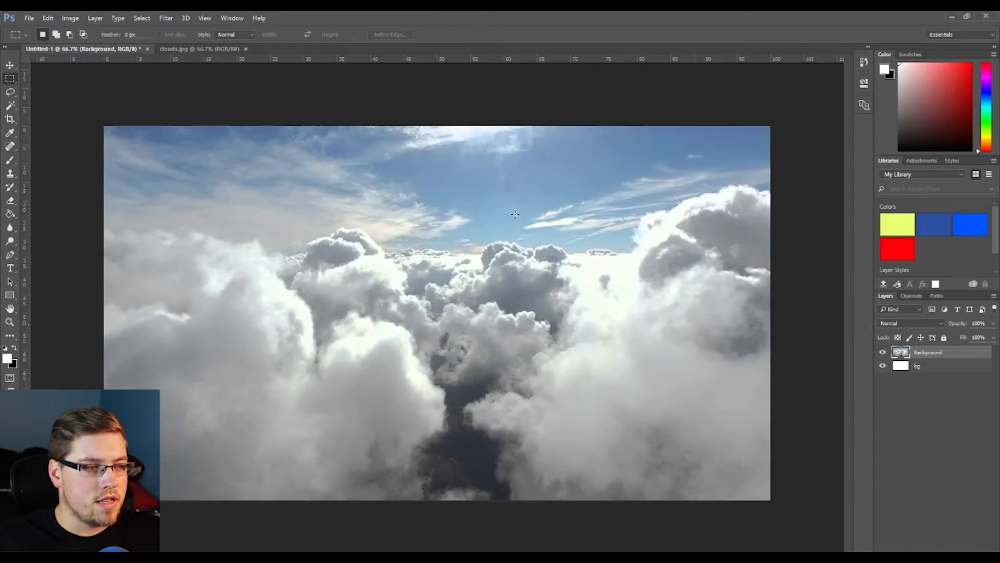
{"action": "left_click", "coordinate": [29, 18]}
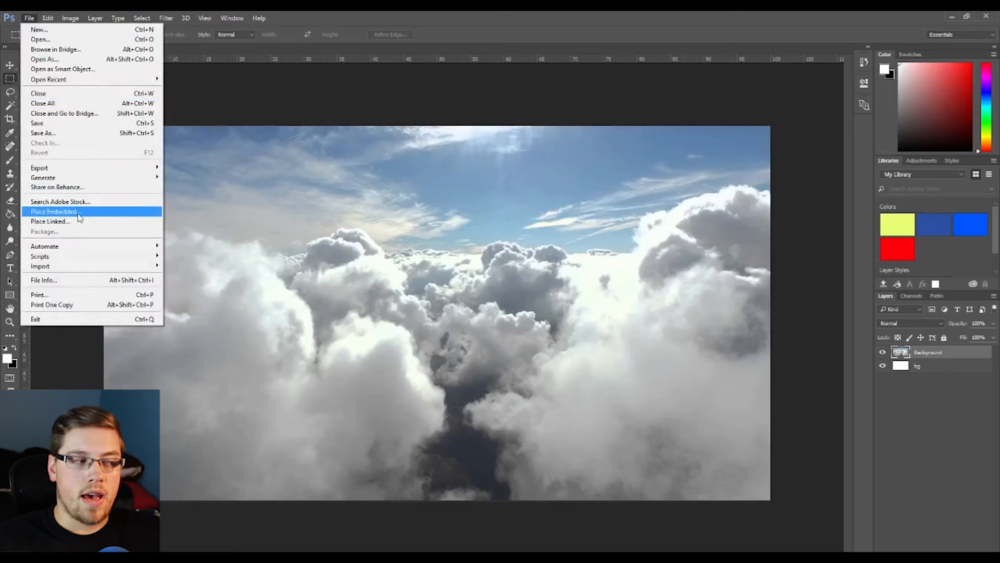
{"action": "left_click", "coordinate": [30, 18]}
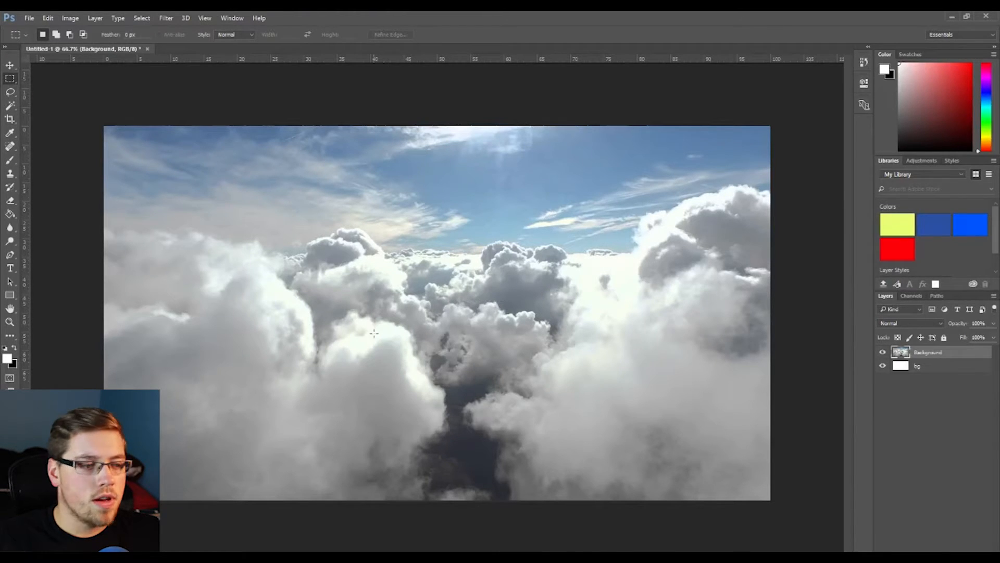
- Apply a light Gaussian Blur to the cloud Background layer
{"action": "left_click", "coordinate": [142, 18]}
{"action": "mouse_move", "coordinate": [166, 18]}
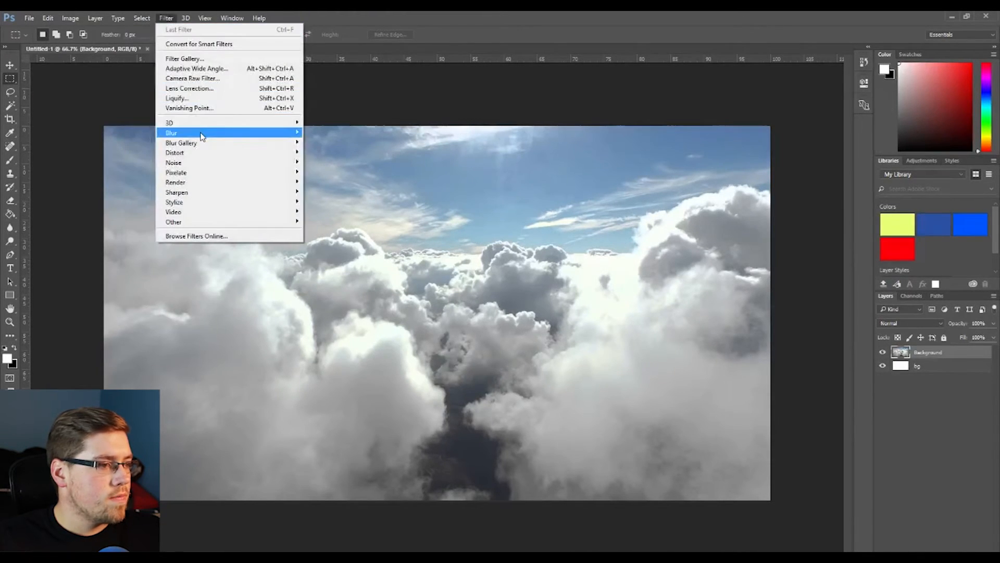
{"action": "mouse_move", "coordinate": [203, 132]}
{"action": "left_click", "coordinate": [332, 171]}
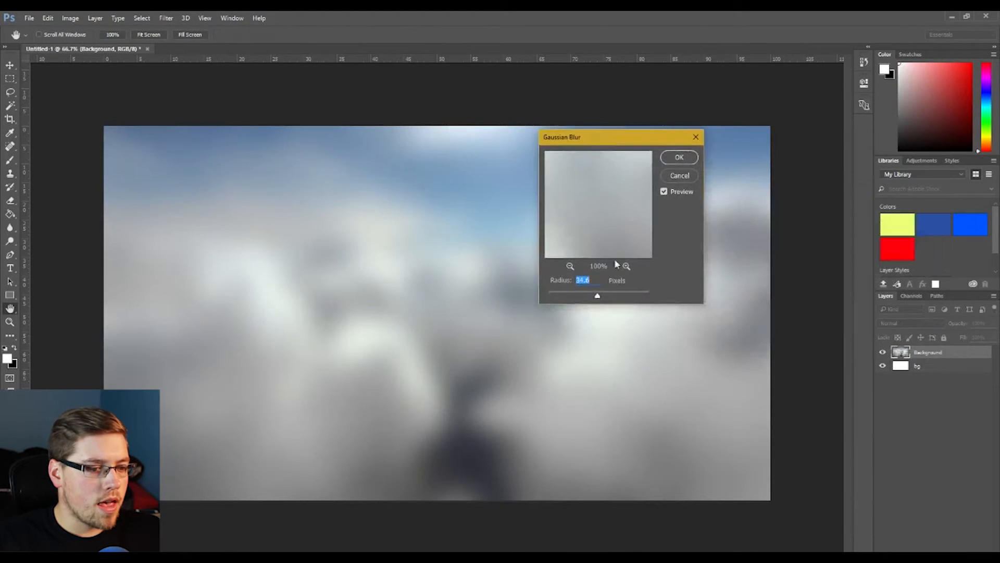
{"action": "left_click_drag", "start_coordinate": [598, 297], "coordinate": [569, 297]}
{"action": "left_click", "coordinate": [680, 159]}
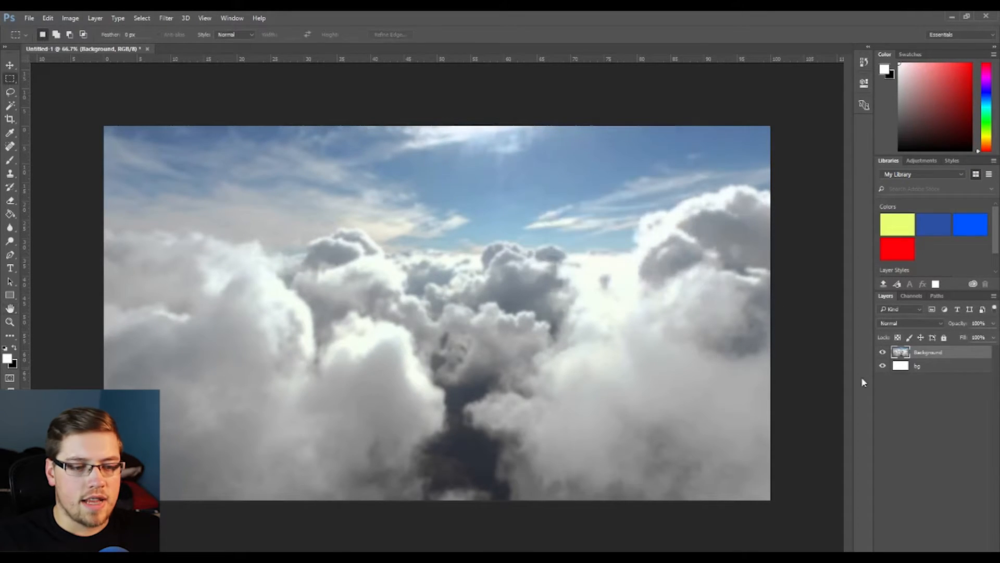
- Return to the browser, close the image tab and search Google Images for phantom 3 standard
{"action": "left_click", "coordinate": [922, 406]}
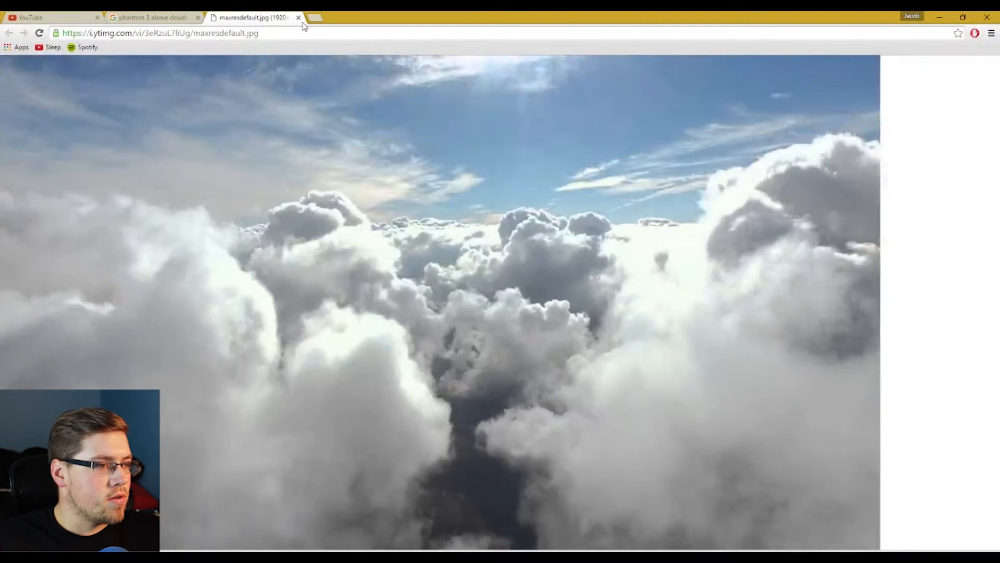
{"action": "left_click", "coordinate": [298, 17]}
{"action": "scroll", "coordinate": [164, 72], "scroll_direction": "up", "scroll_amount": 3}
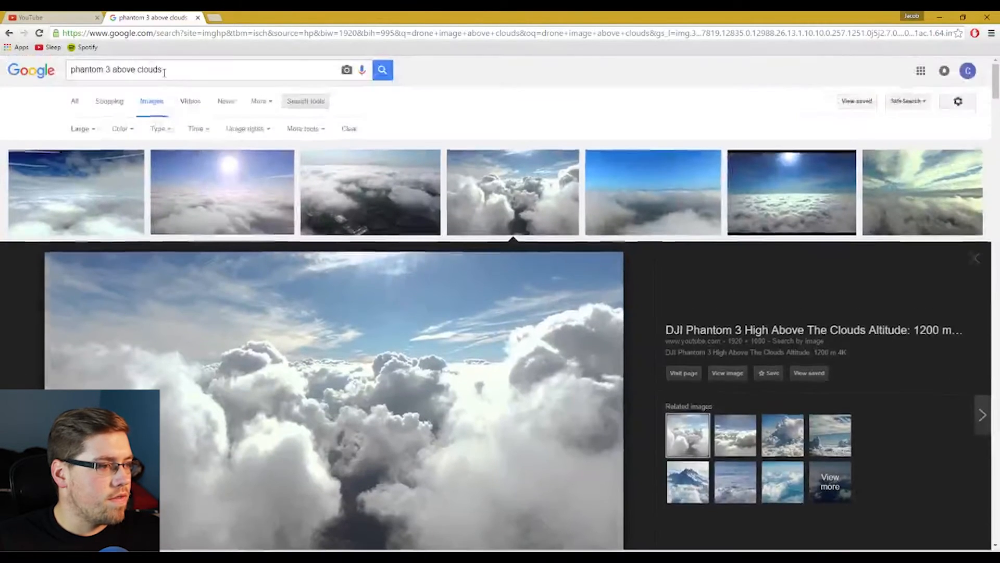
{"action": "triple_click", "coordinate": [164, 73]}
{"action": "type", "text": "phantom 3 standard"}
{"action": "key", "text": "Return"}
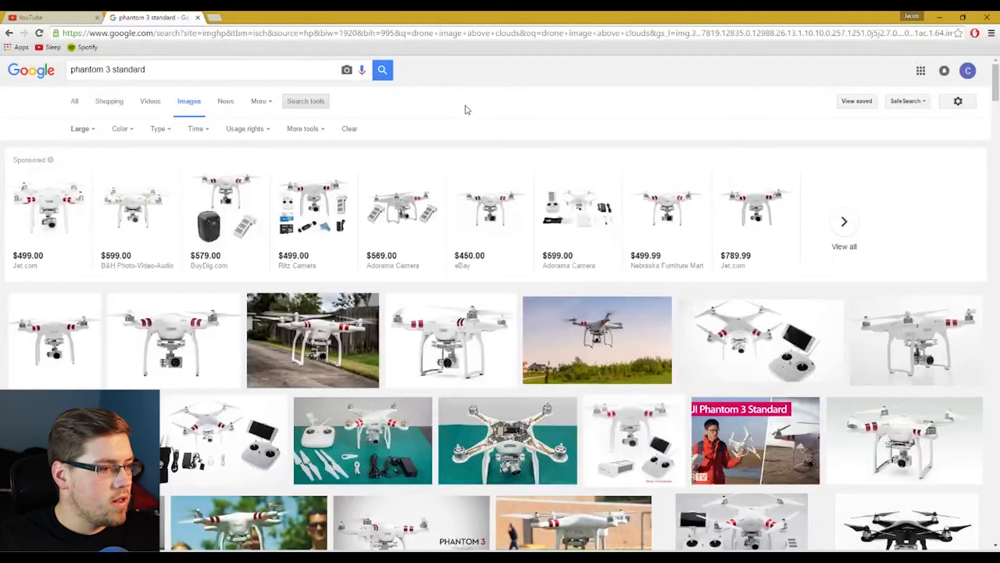
- Open the white-background Phantom 3 Standard photo at full size, copy it and paste it into Untitled-1
{"action": "scroll", "coordinate": [443, 112], "scroll_direction": "down", "scroll_amount": 3}
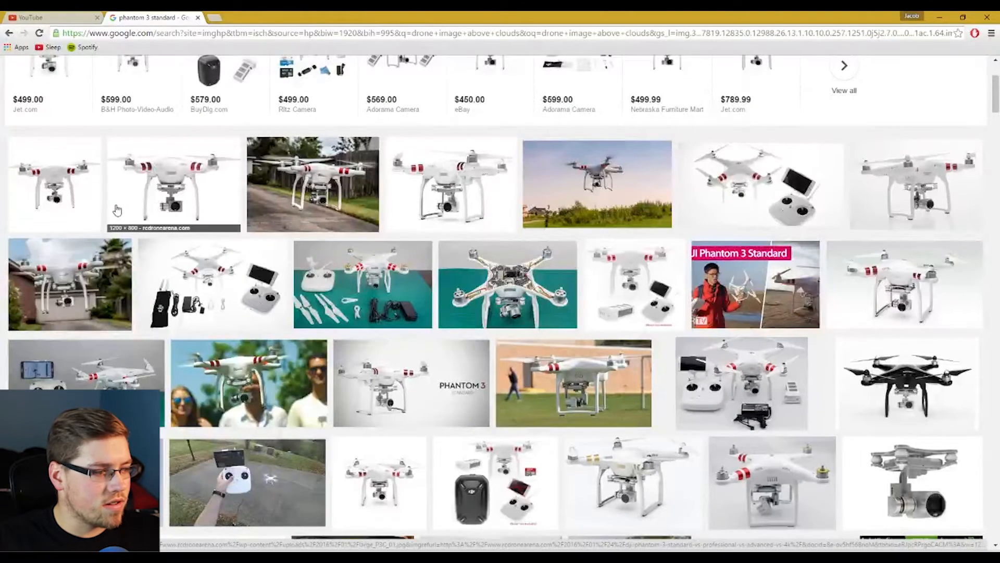
{"action": "left_click", "coordinate": [72, 204]}
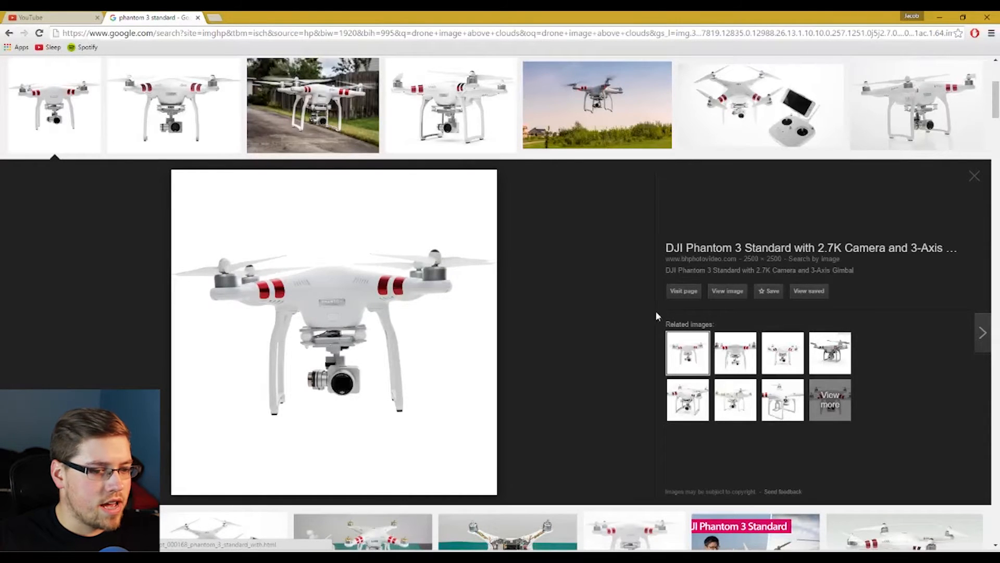
{"action": "left_click", "coordinate": [727, 293]}
{"action": "right_click", "coordinate": [295, 225]}
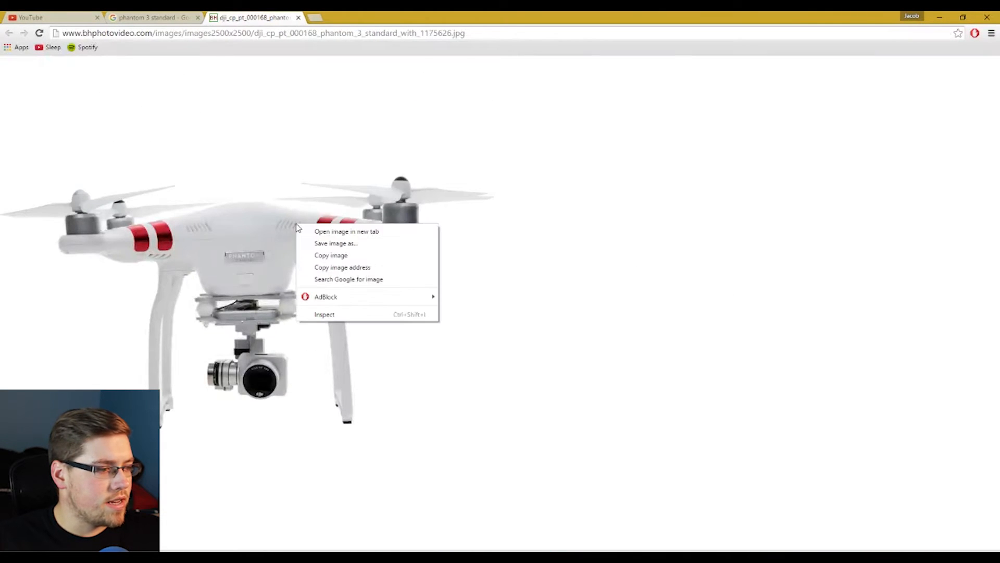
{"action": "left_click", "coordinate": [346, 255]}
{"action": "left_click", "coordinate": [939, 17]}
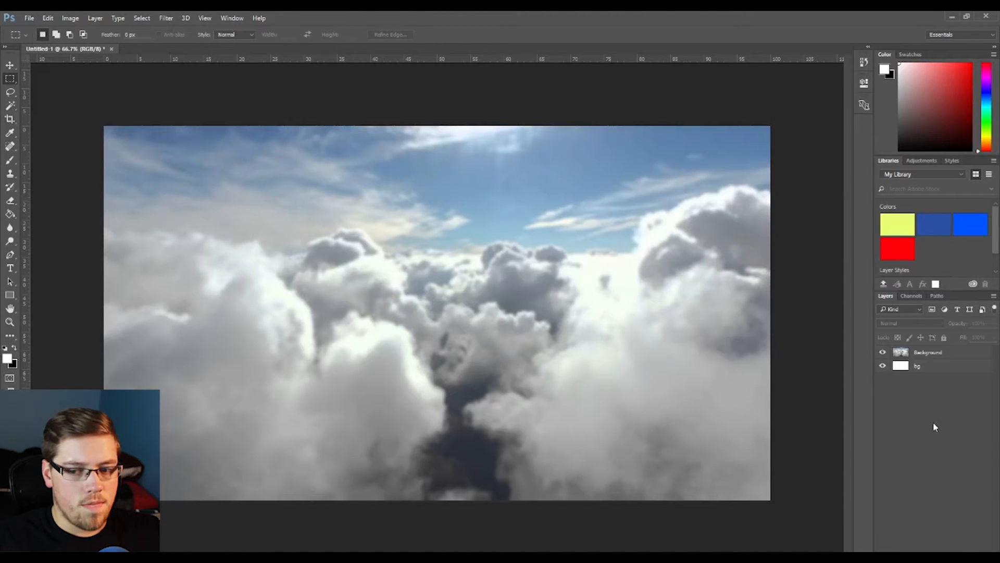
{"action": "key", "text": "ctrl+v"}
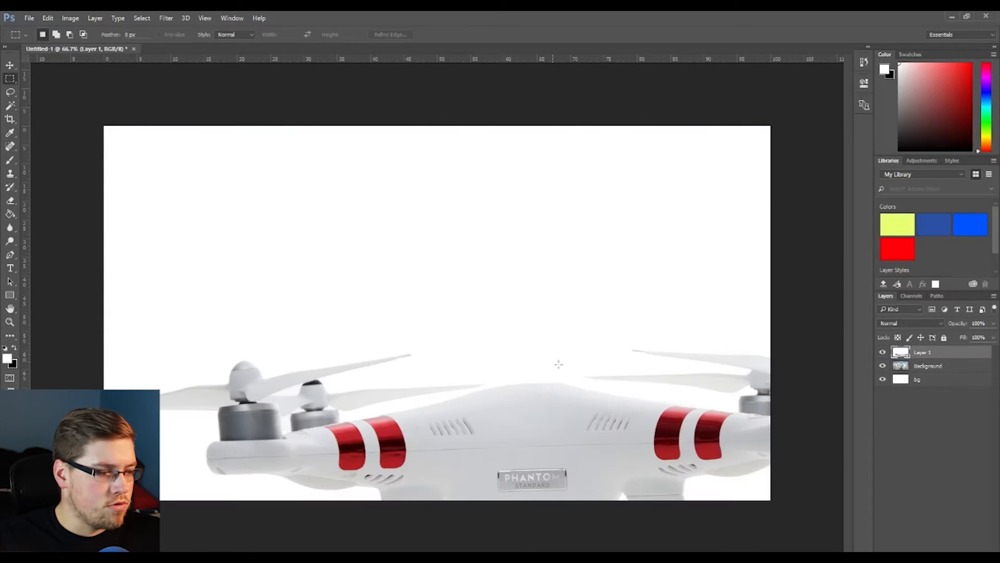
- Scale the pasted drone layer down to about 38.5% and place it in the middle of the canvas
{"action": "left_click", "coordinate": [10, 65]}
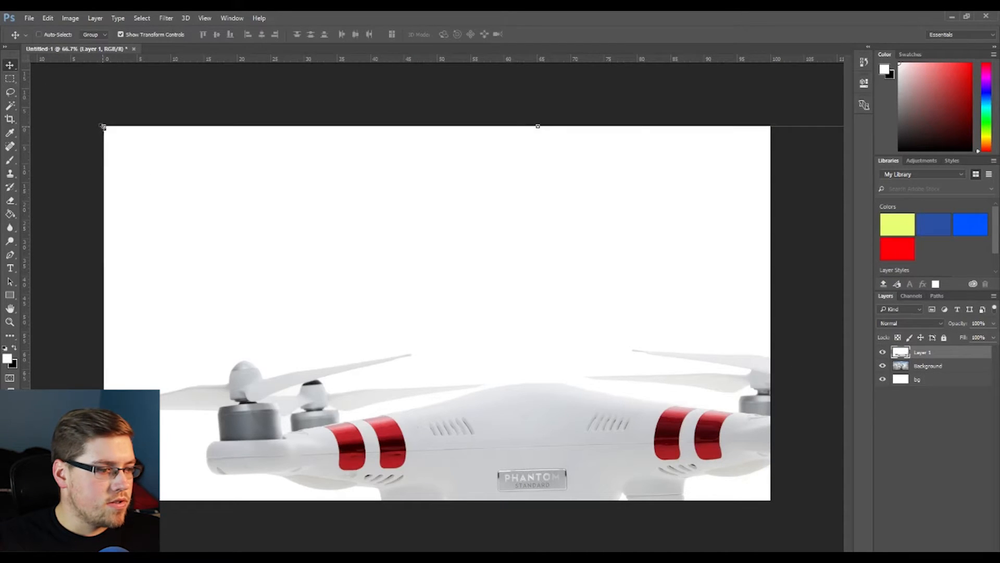
{"action": "left_click_drag", "start_coordinate": [103, 126], "coordinate": [555, 442]}
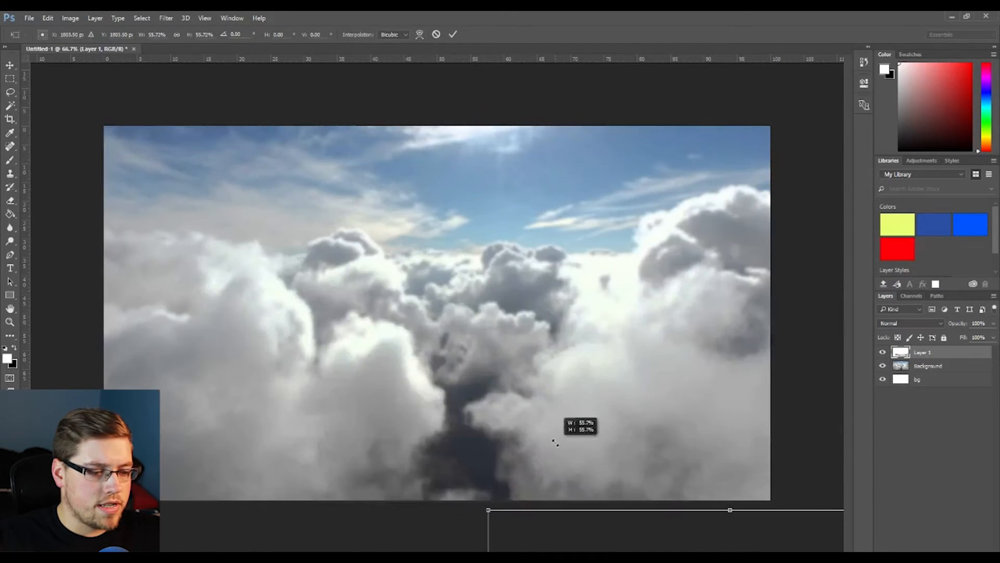
{"action": "left_click_drag", "start_coordinate": [573, 528], "coordinate": [263, 233]}
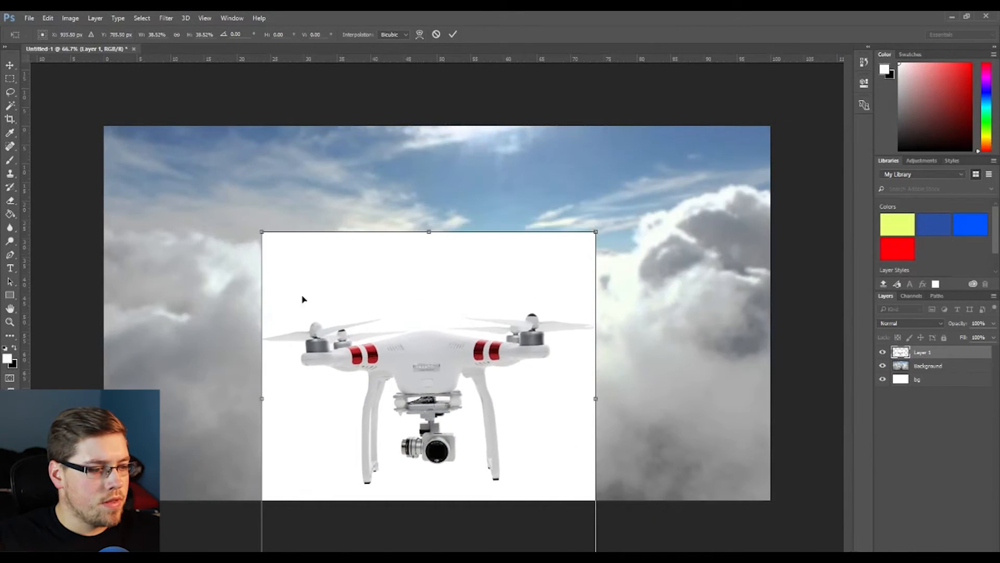
{"action": "left_click_drag", "start_coordinate": [314, 299], "coordinate": [326, 215]}
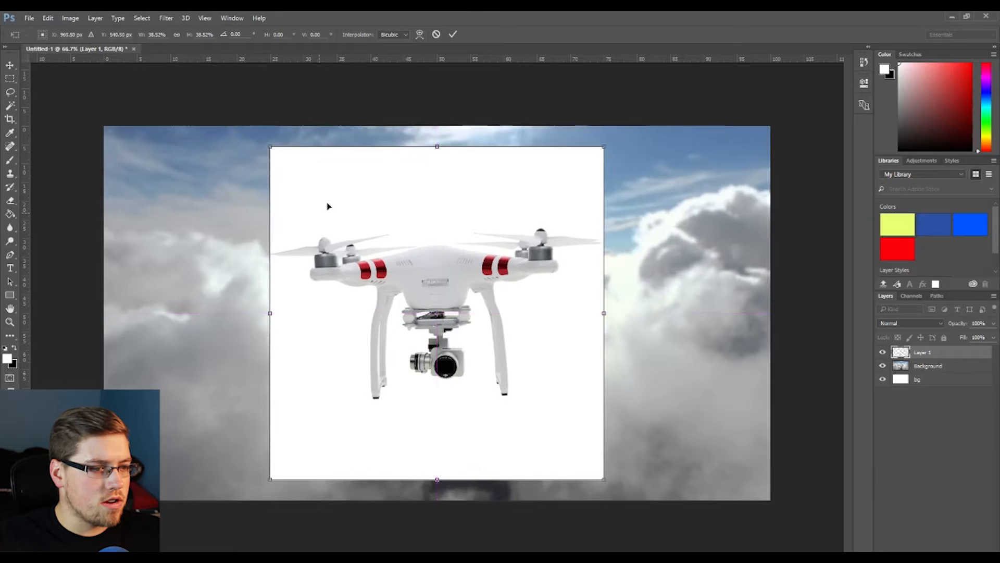
{"action": "left_click", "coordinate": [453, 34]}
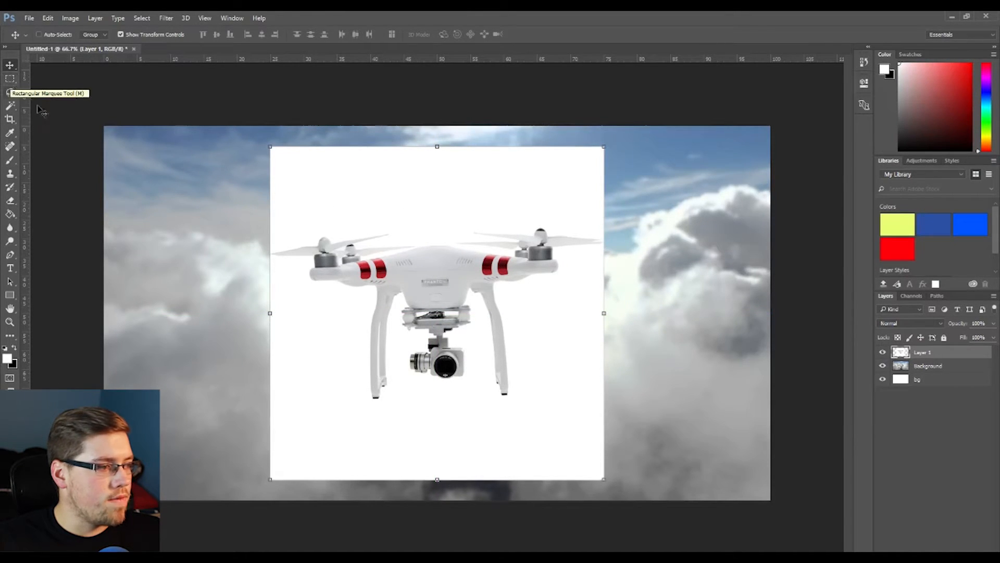
- Try selecting the drone photo's white background with the Magic Wand, then deselect
{"action": "left_click", "coordinate": [10, 106]}
{"action": "key", "text": "shift+w"}
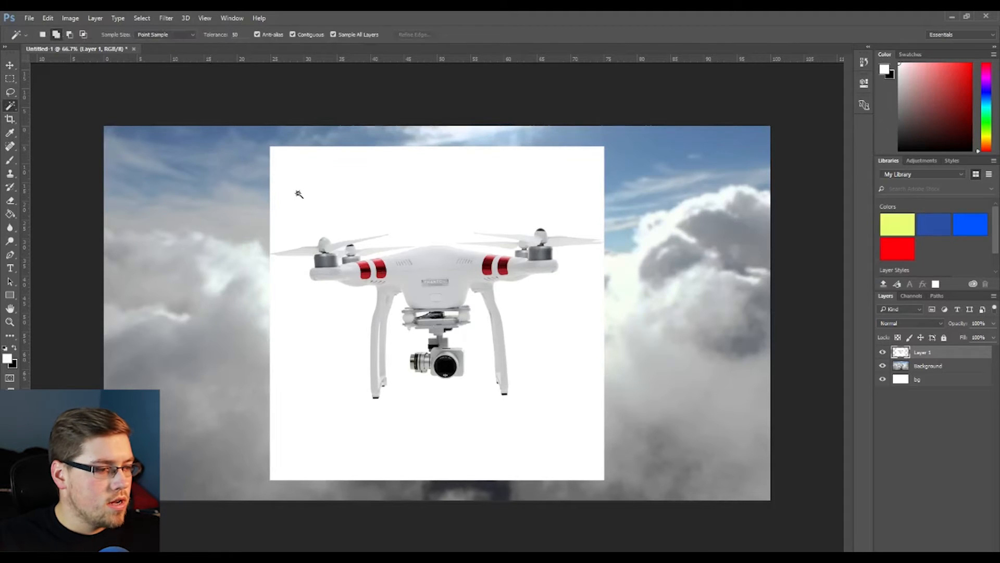
{"action": "left_click", "coordinate": [328, 188]}
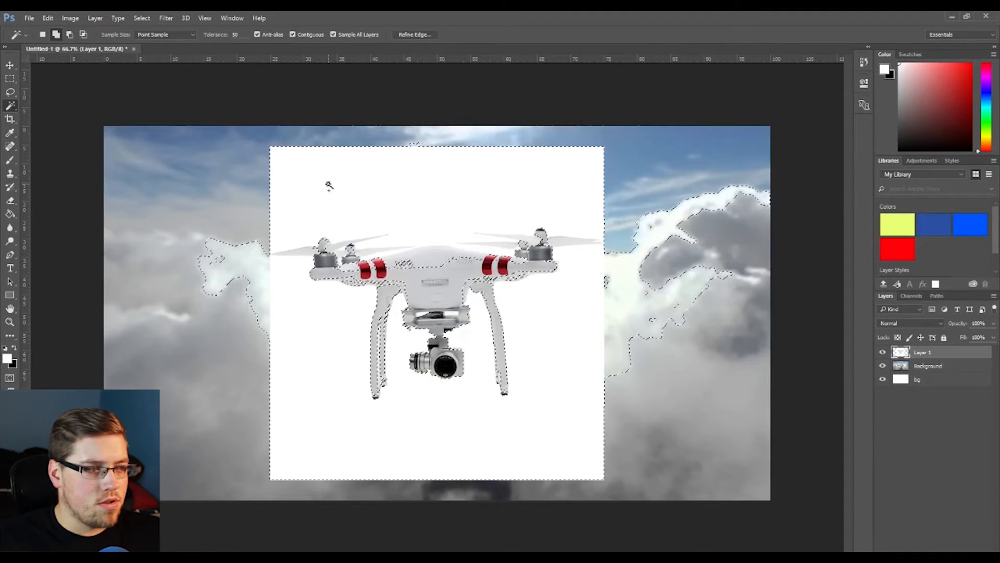
{"action": "key", "text": "d"}
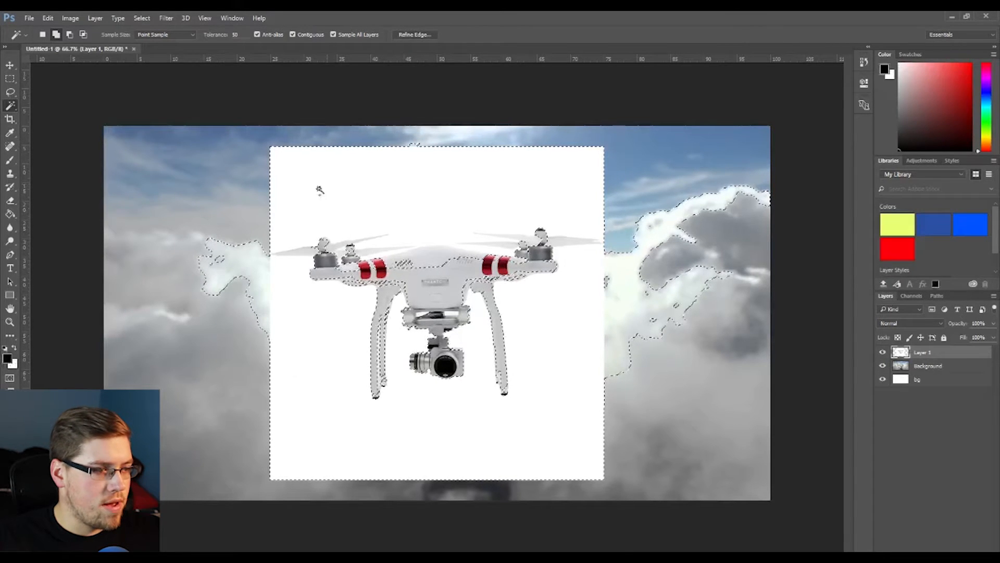
{"action": "key", "text": "ctrl+d"}
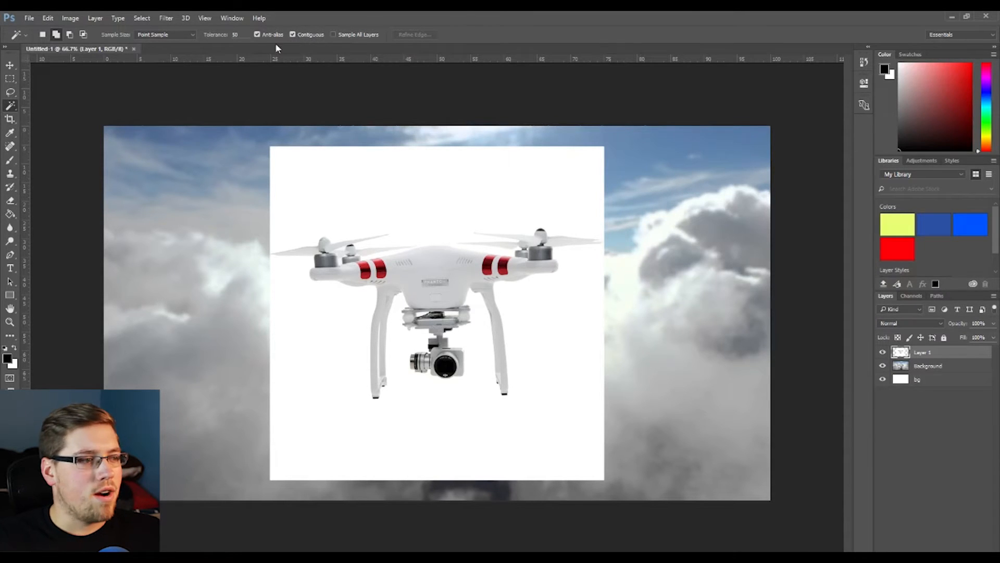
- Set the Magic Wand tolerance to 15, select the white background around the drone and delete it
{"action": "left_click", "coordinate": [236, 34]}
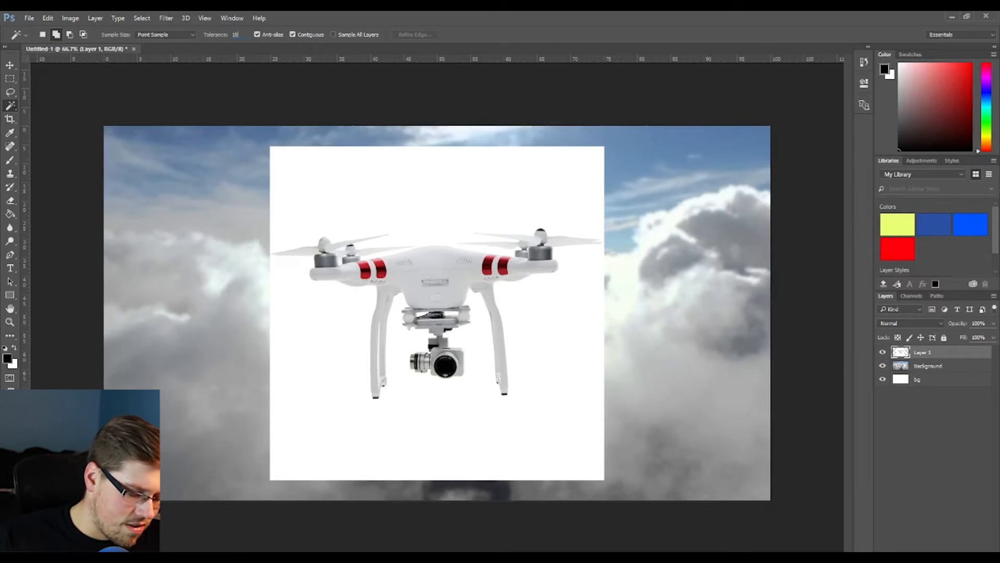
{"action": "key", "text": "Return"}
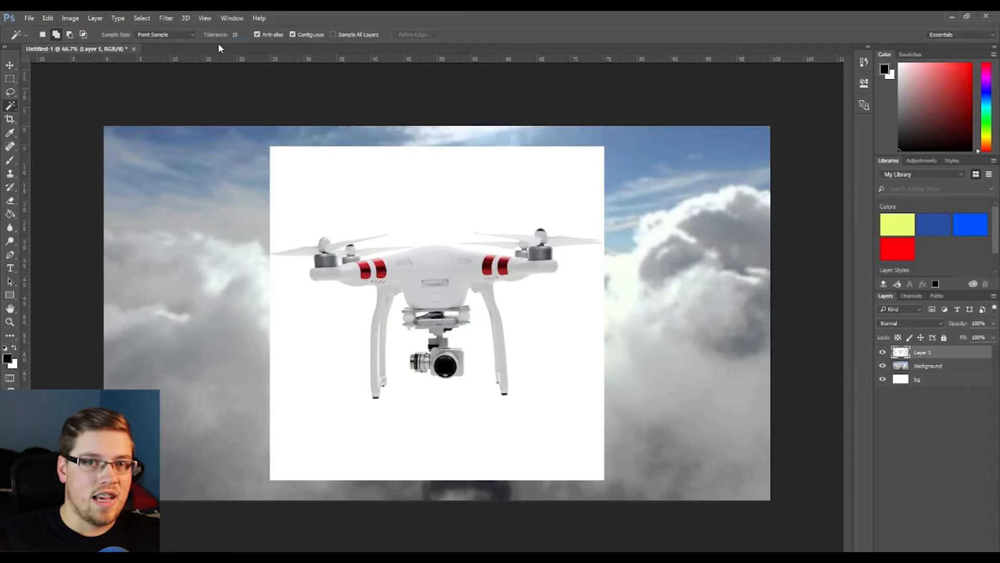
{"action": "left_click", "coordinate": [444, 185]}
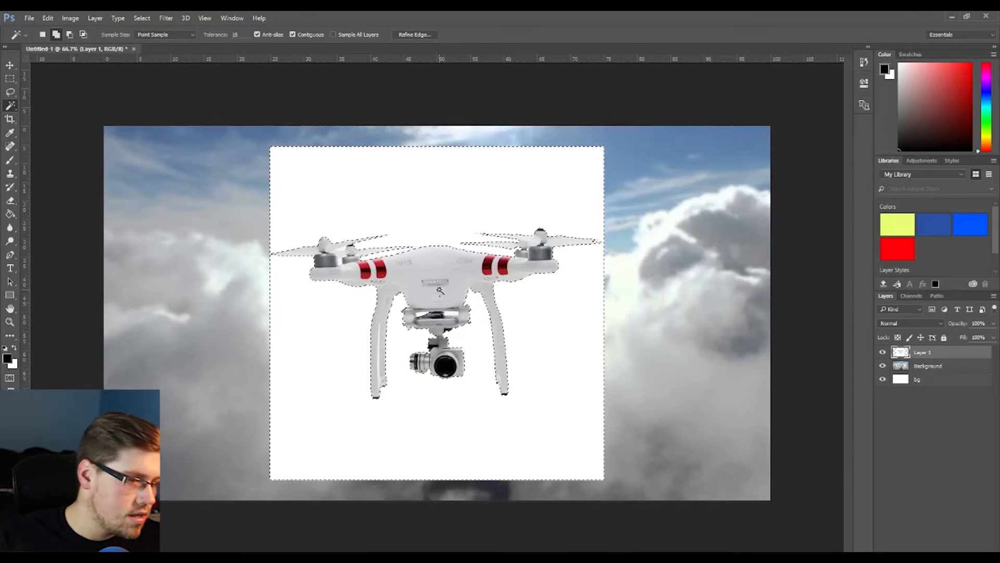
{"action": "key", "text": "Delete"}
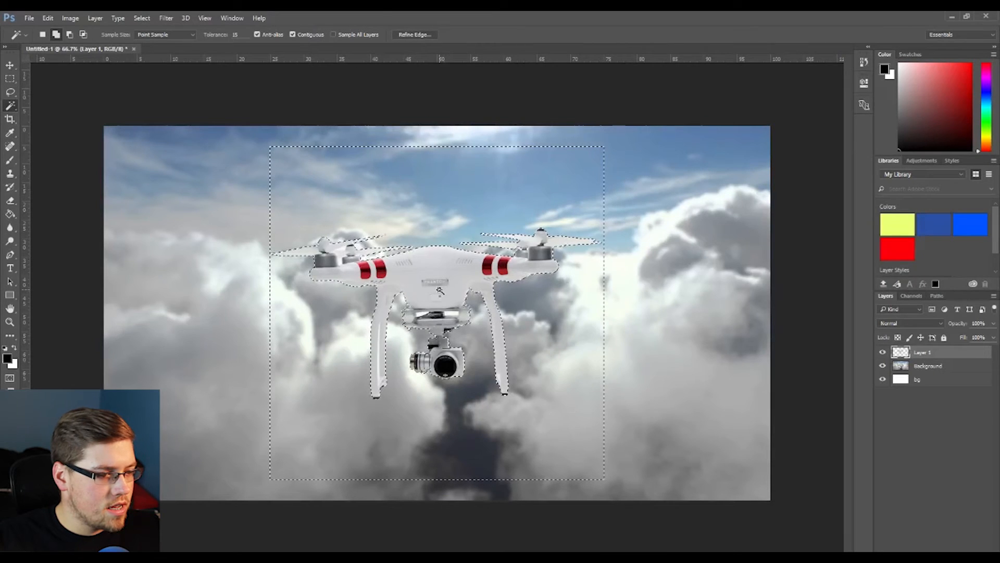
{"action": "key", "text": "ctrl+d"}
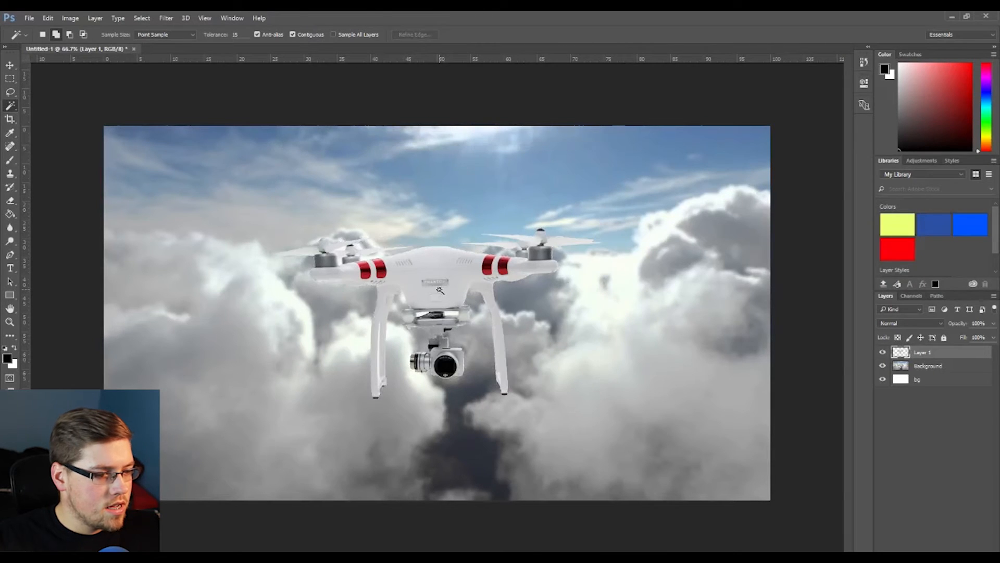
{"action": "left_click", "coordinate": [380, 352]}
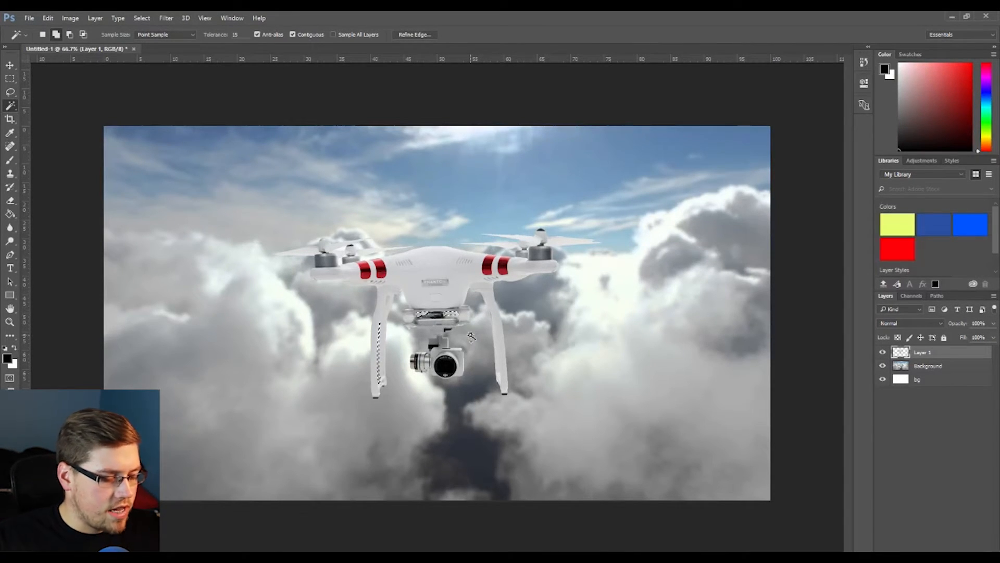
{"action": "key", "text": "ctrl+d"}
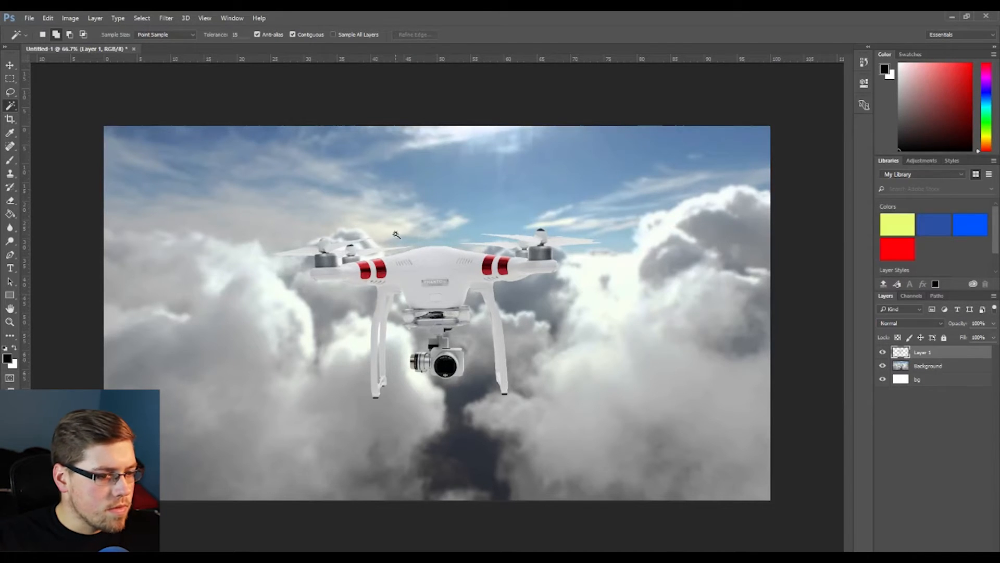
- Free-transform the drone to about 151%, rotate it about -5.4° and move it to the upper left
{"action": "left_click", "coordinate": [10, 65]}
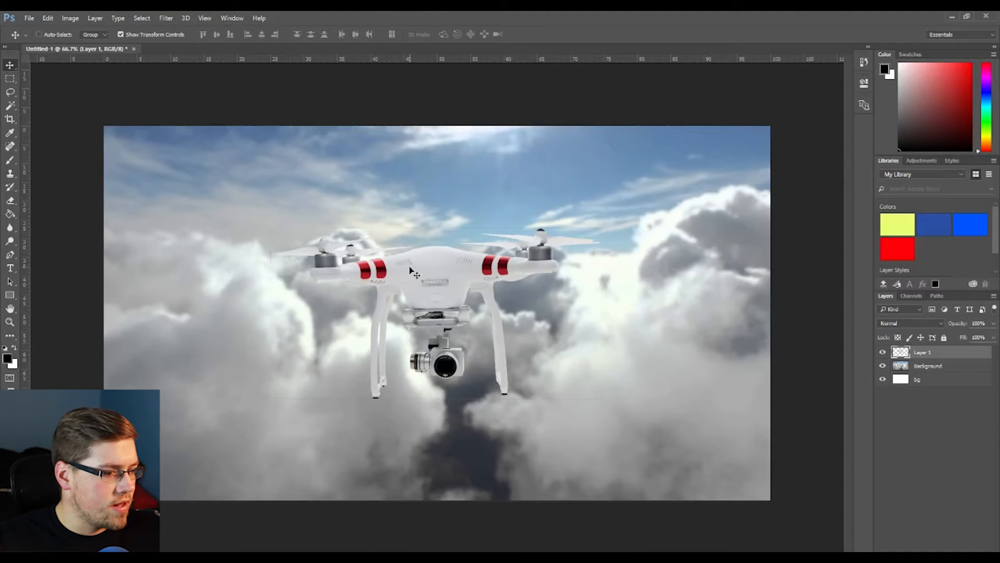
{"action": "left_click_drag", "start_coordinate": [500, 315], "coordinate": [367, 281]}
{"action": "left_click_drag", "start_coordinate": [470, 375], "coordinate": [638, 479]}
{"action": "left_click_drag", "start_coordinate": [475, 332], "coordinate": [351, 293]}
{"action": "left_click_drag", "start_coordinate": [532, 152], "coordinate": [521, 131]}
{"action": "left_click_drag", "start_coordinate": [388, 248], "coordinate": [371, 229]}
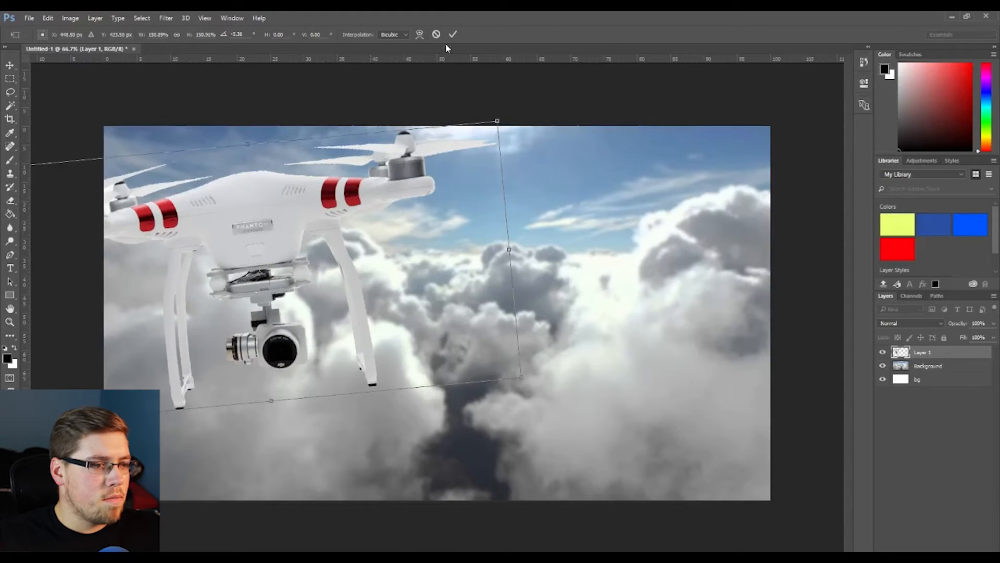
{"action": "left_click", "coordinate": [452, 35]}
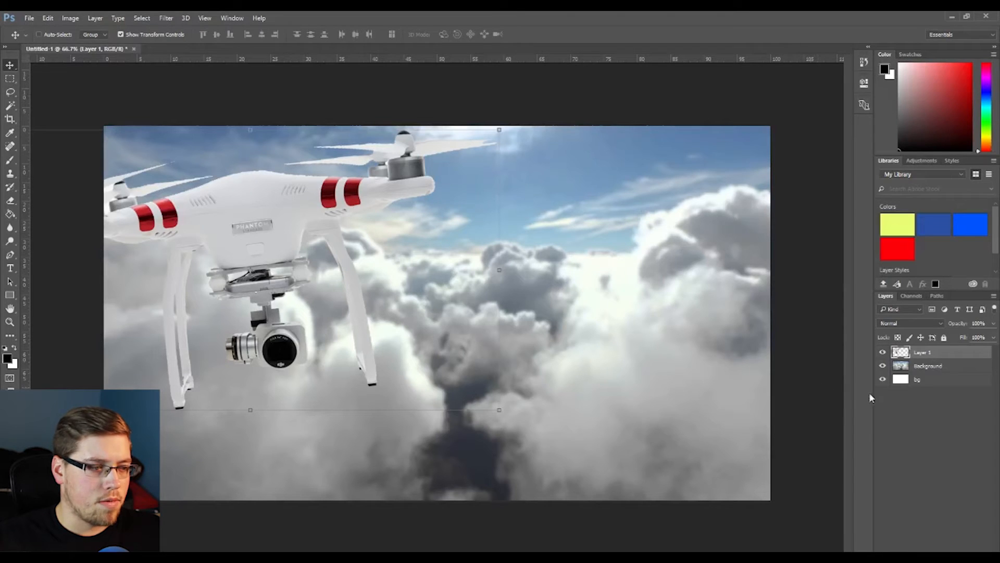
- Load the drone layer as a selection, switch to the Gradient tool and append the Simple gradient presets
{"action": "left_click", "coordinate": [888, 403]}
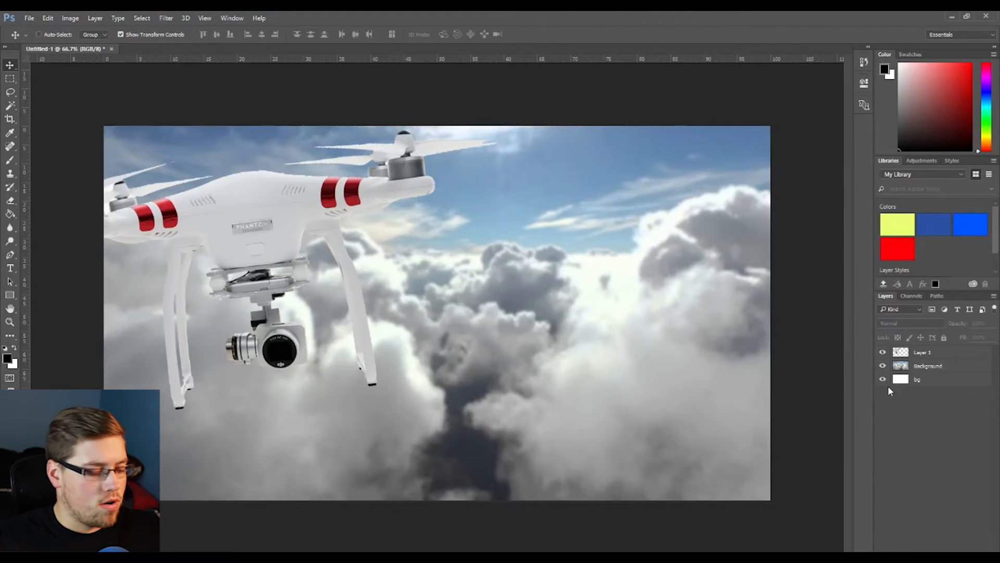
{"action": "left_click", "coordinate": [900, 354], "text": "ctrl"}
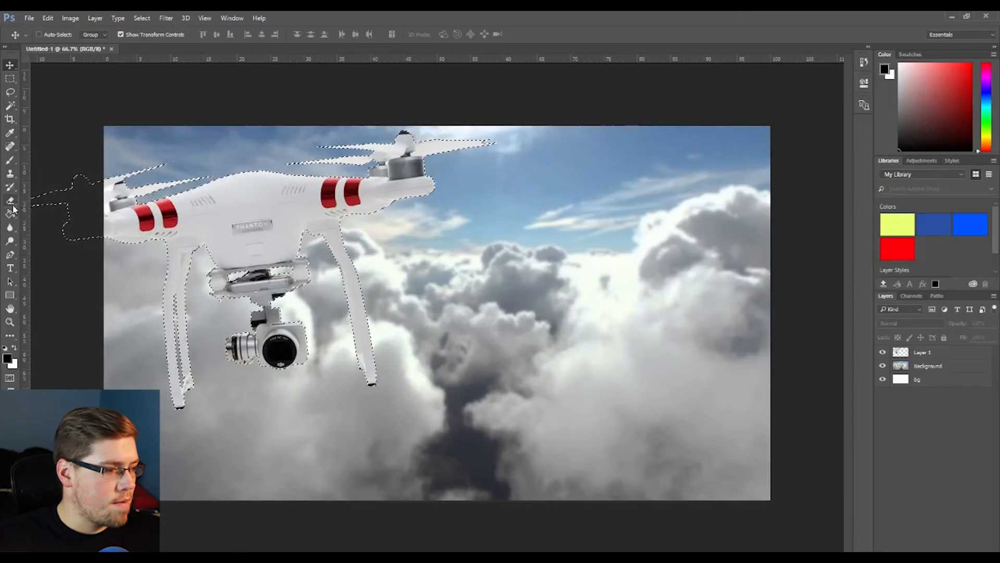
{"action": "key", "text": "g"}
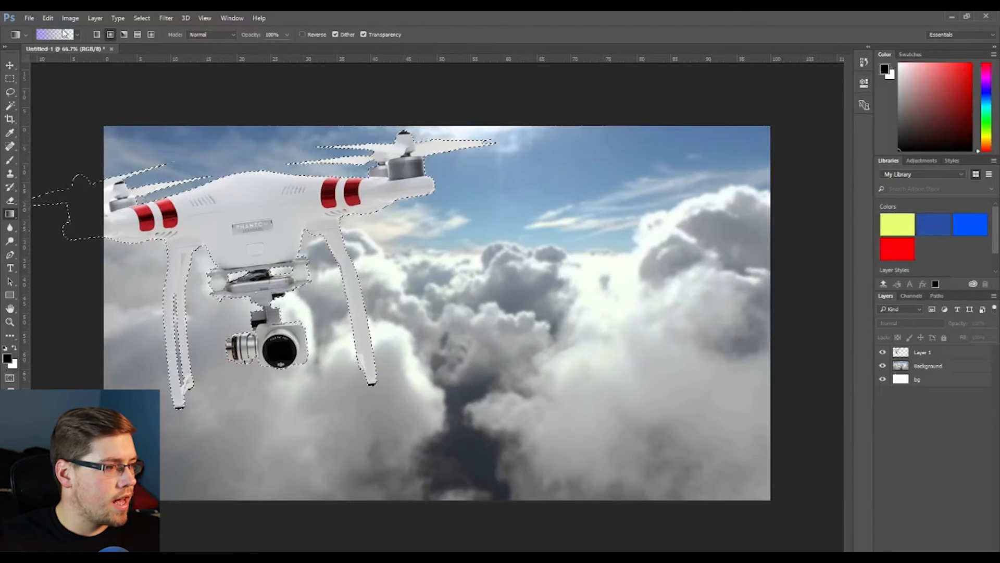
{"action": "key", "text": "i"}
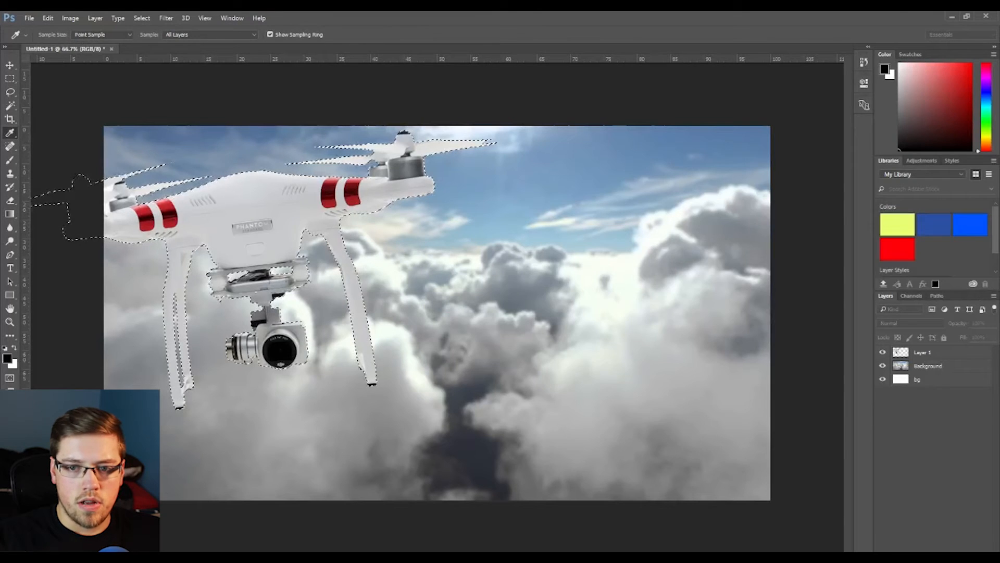
{"action": "left_click_drag", "start_coordinate": [999, 84], "coordinate": [610, 86]}
{"action": "left_click", "coordinate": [597, 136]}
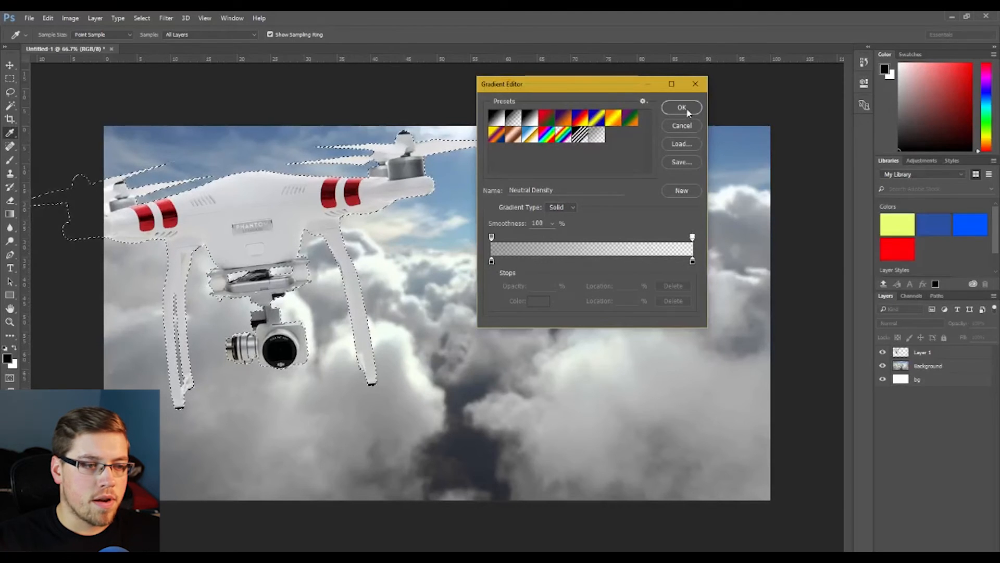
{"action": "left_click", "coordinate": [643, 102]}
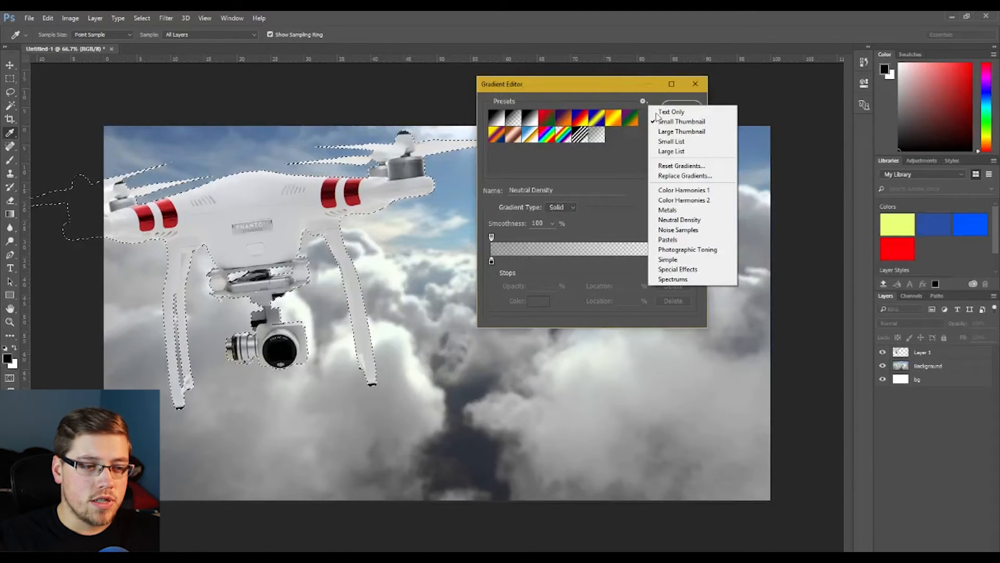
{"action": "left_click", "coordinate": [680, 259]}
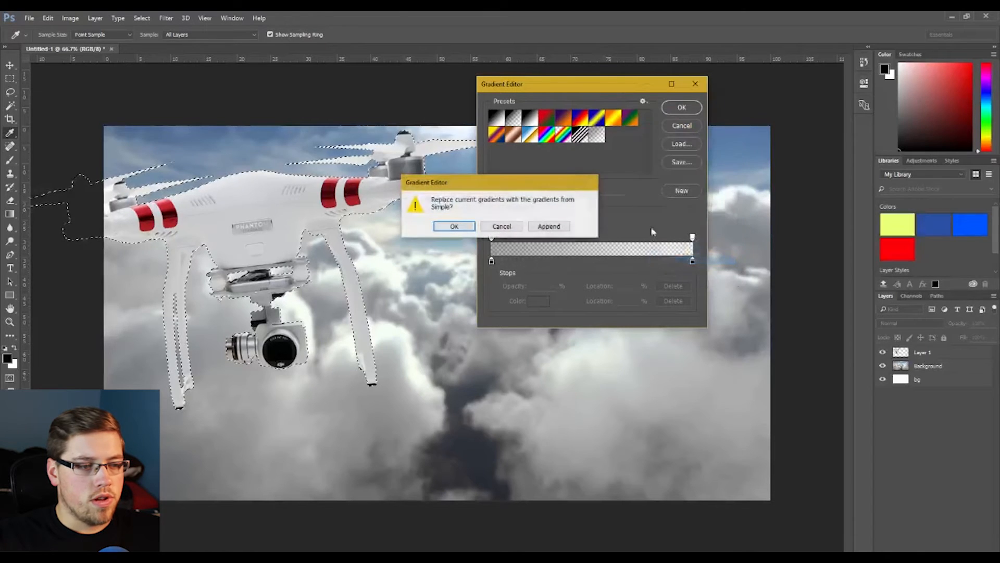
{"action": "left_click", "coordinate": [548, 226]}
- Pick a gradient preset from the appended Simple set and confirm the Gradient Editor
{"action": "left_click_drag", "start_coordinate": [647, 143], "coordinate": [647, 121]}
{"action": "left_click", "coordinate": [643, 101]}
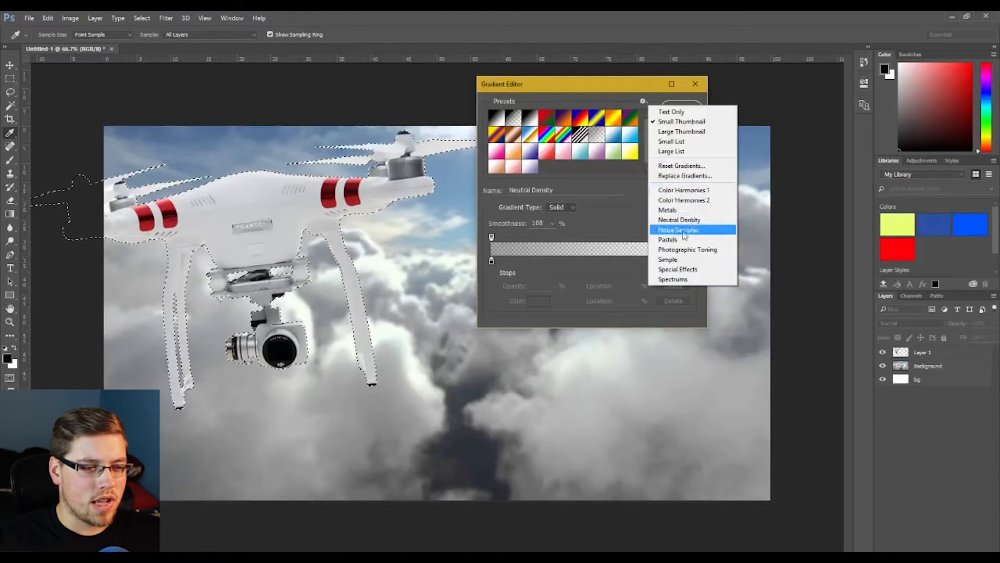
{"action": "left_click", "coordinate": [603, 170]}
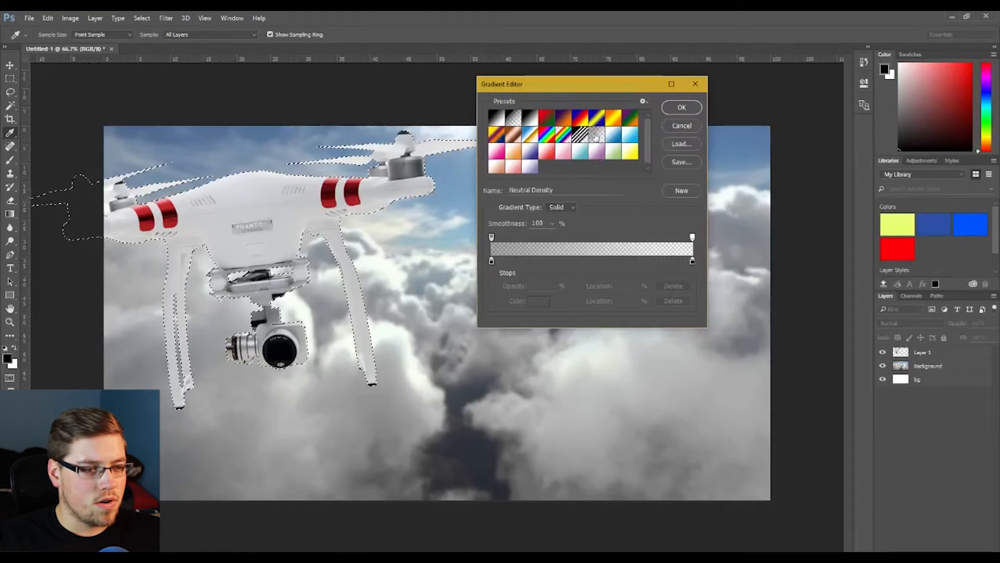
{"action": "left_click", "coordinate": [680, 108]}
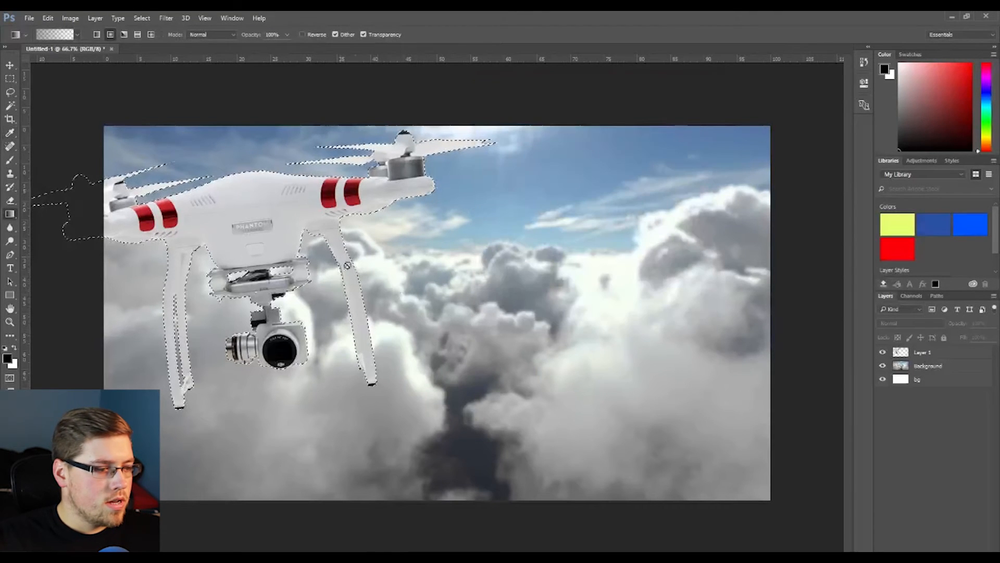
- Set a reversed diamond gradient on the drone layer, shade the selected drone with it and deselect
{"action": "left_click", "coordinate": [944, 354]}
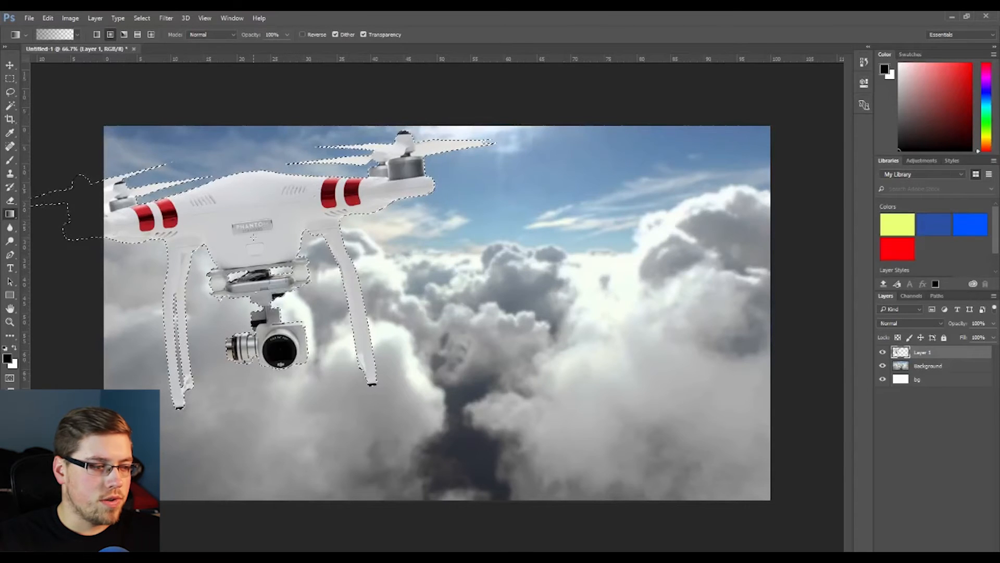
{"action": "left_click", "coordinate": [150, 35]}
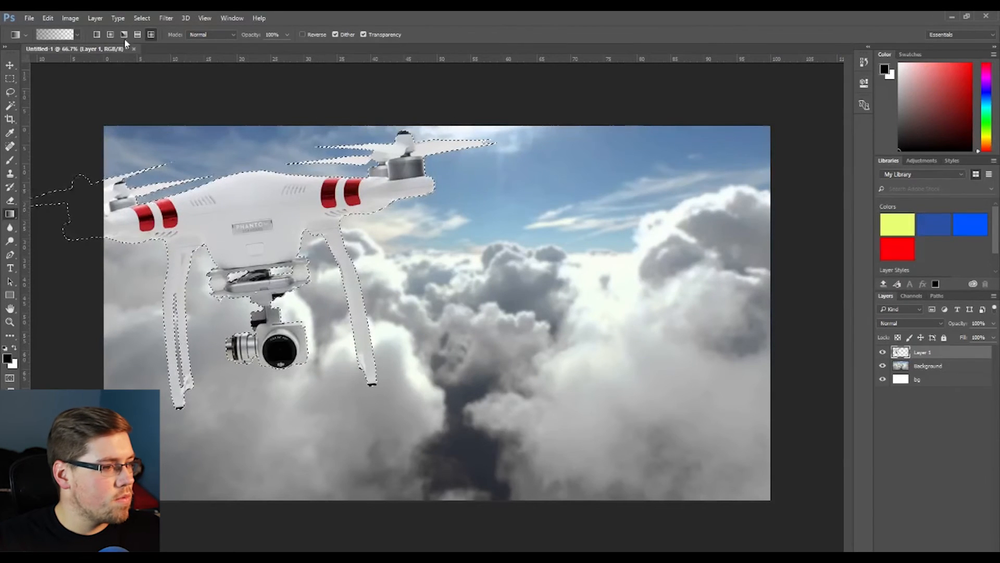
{"action": "left_click", "coordinate": [303, 34]}
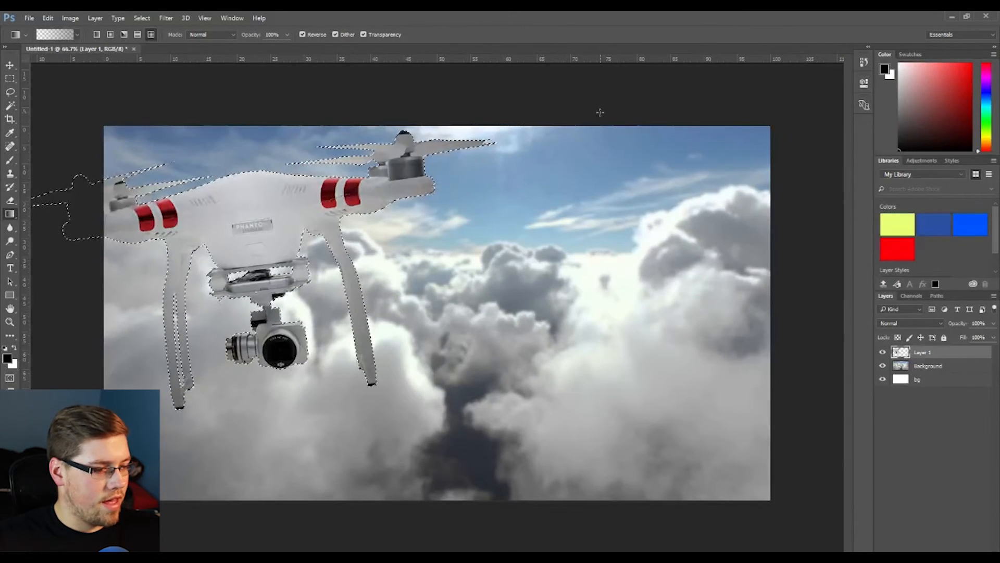
{"action": "key", "text": "ctrl+d"}
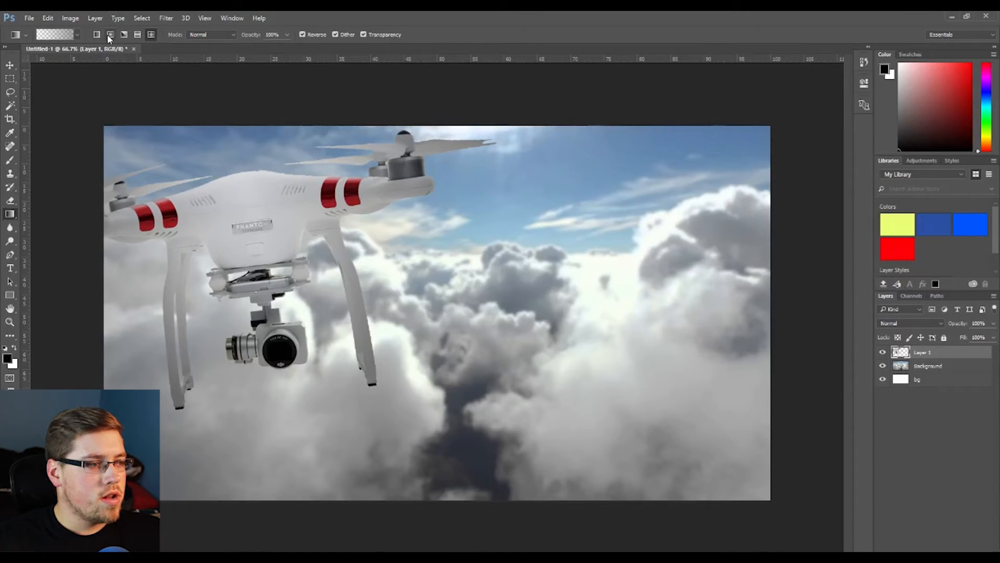
{"action": "left_click", "coordinate": [108, 34]}
{"action": "left_click", "coordinate": [150, 34]}
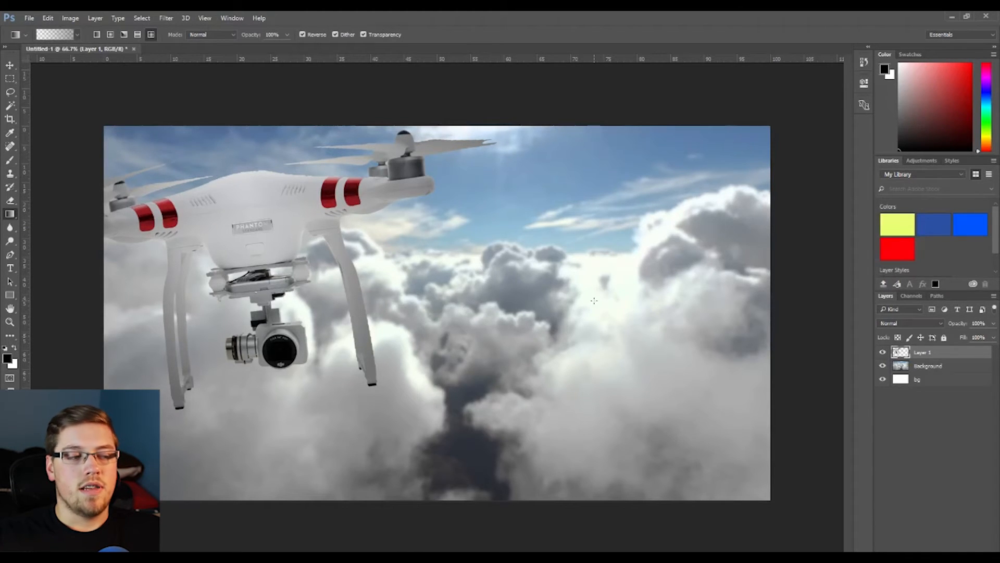
{"action": "right_click", "coordinate": [617, 308]}
{"action": "key", "text": "Escape"}
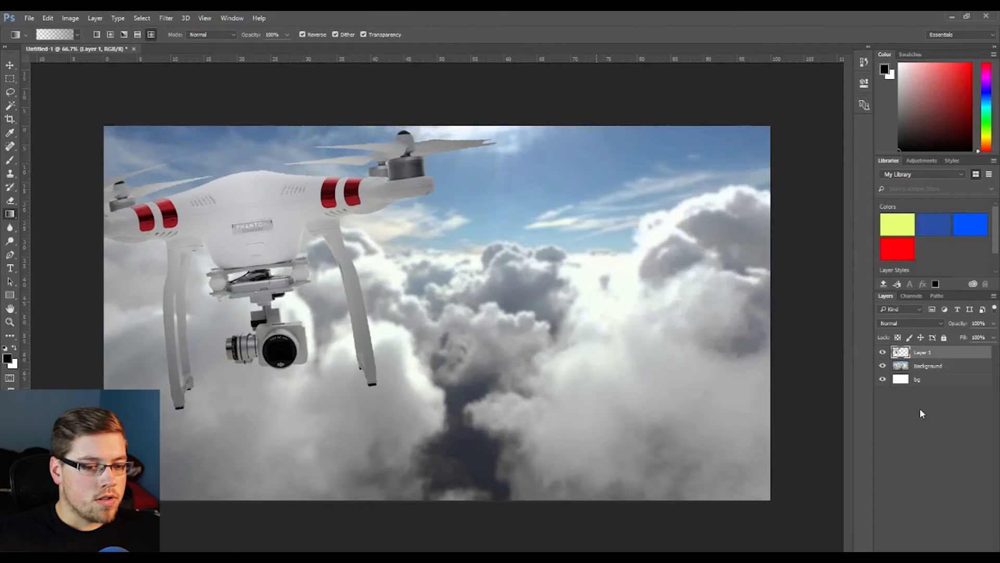
- Apply the Sharpen Edges filter to the drone layer
{"action": "left_click", "coordinate": [162, 18]}
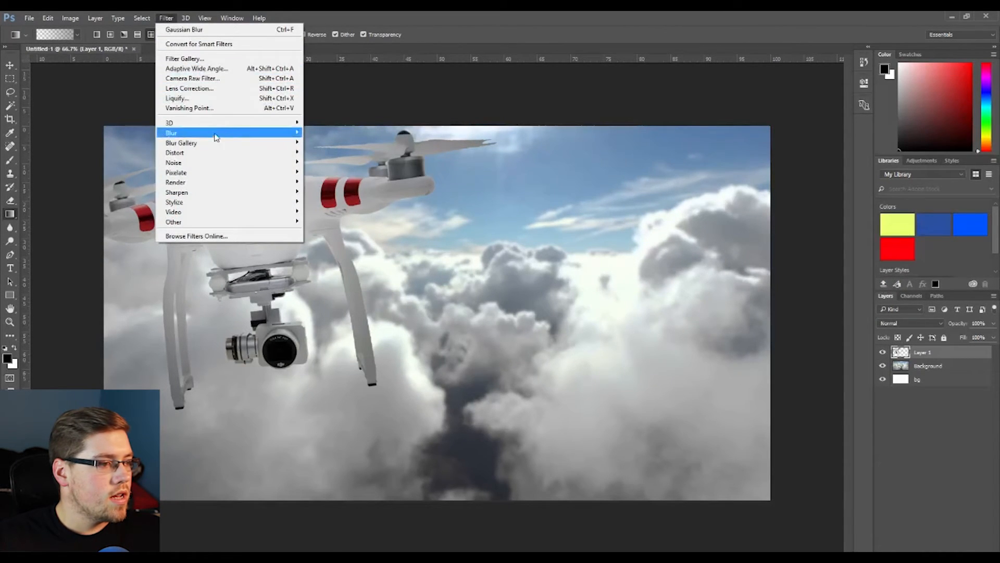
{"action": "mouse_move", "coordinate": [209, 192]}
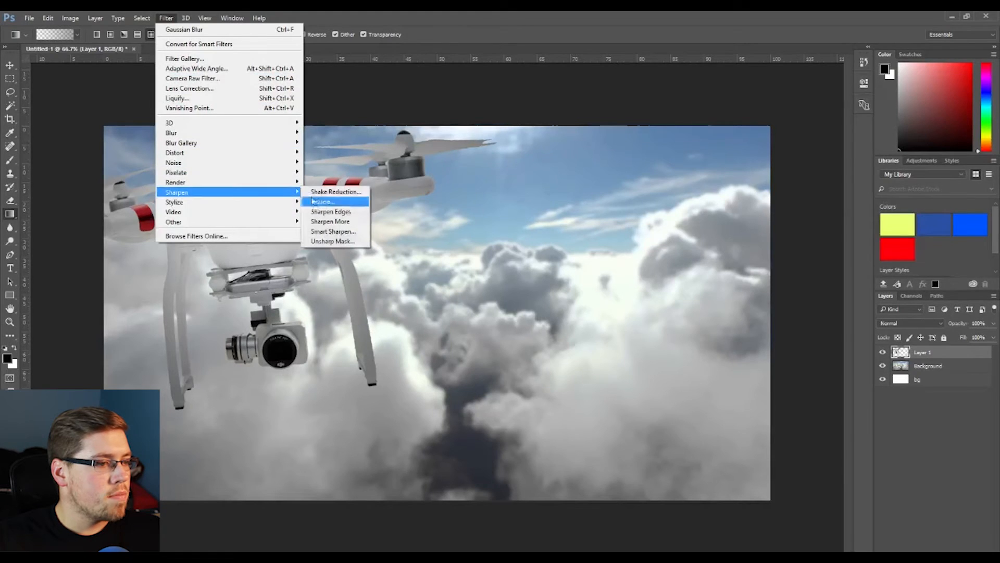
{"action": "left_click", "coordinate": [349, 210]}
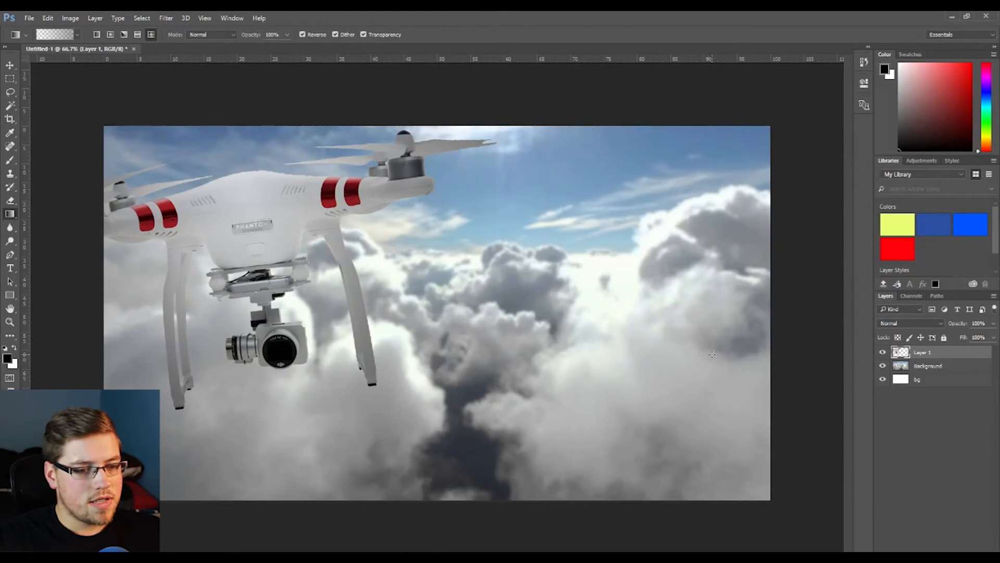
- Apply a Gaussian Blur to the Background cloud layer
{"action": "left_click", "coordinate": [939, 366]}
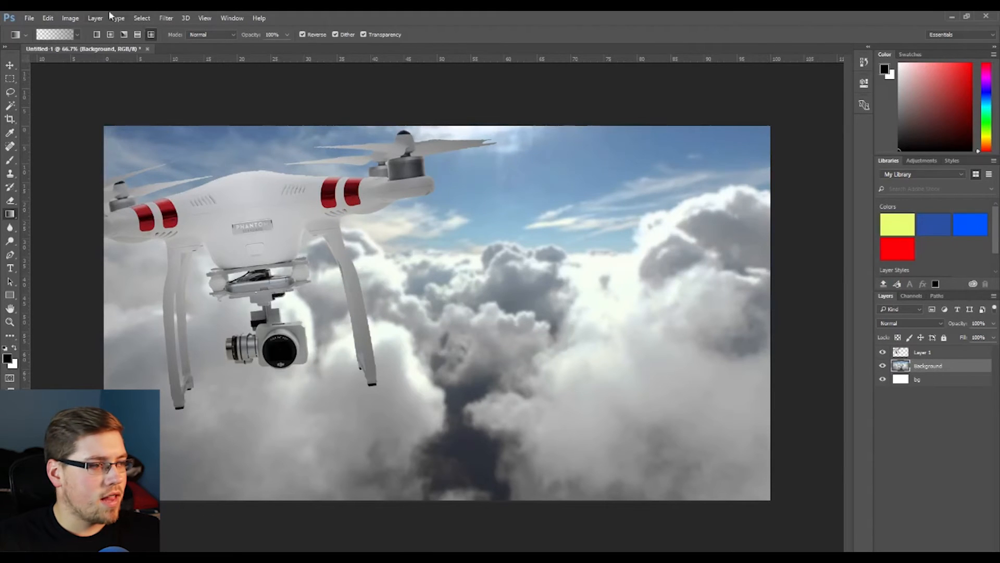
{"action": "left_click", "coordinate": [166, 19]}
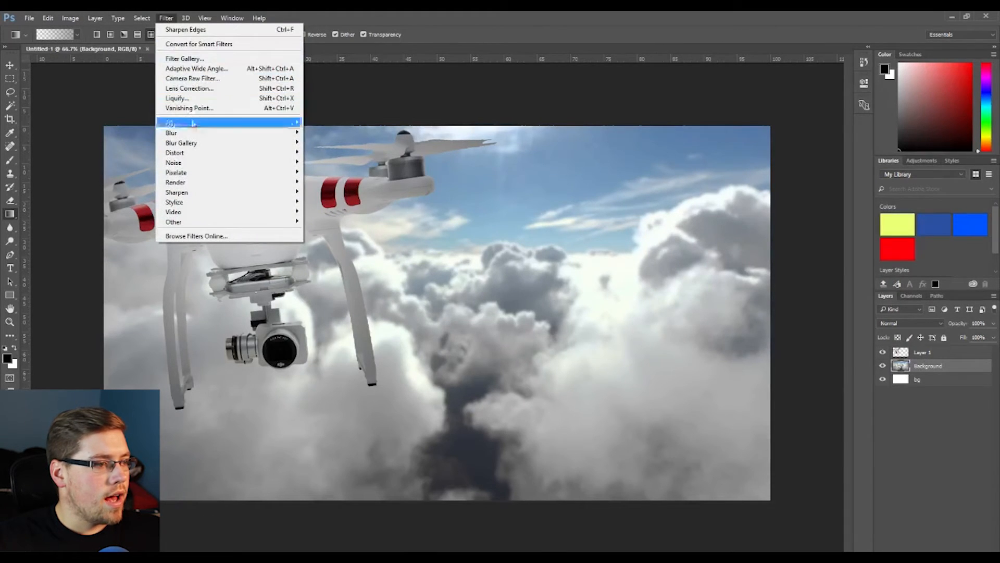
{"action": "mouse_move", "coordinate": [177, 134]}
{"action": "left_click", "coordinate": [325, 172]}
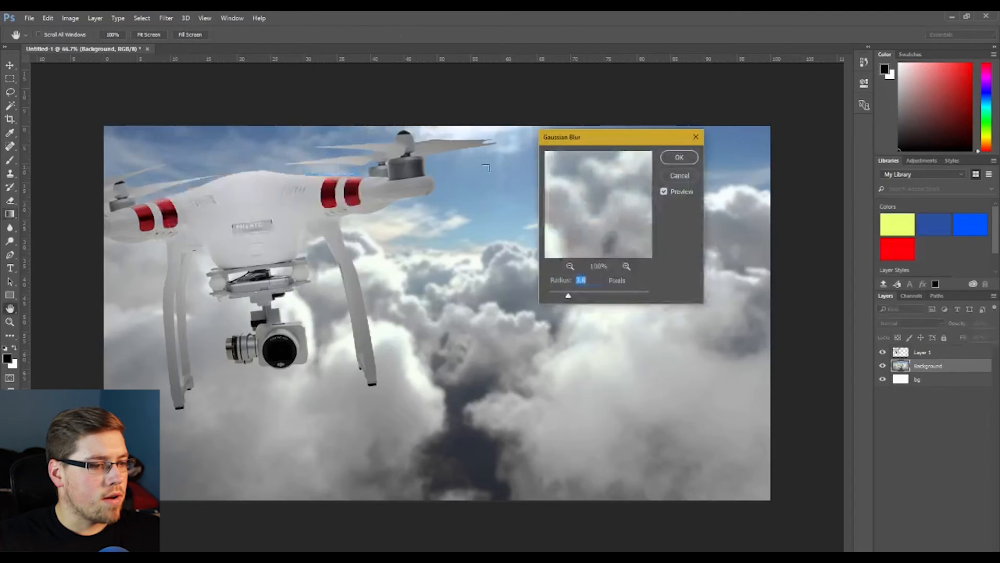
{"action": "left_click", "coordinate": [678, 158]}
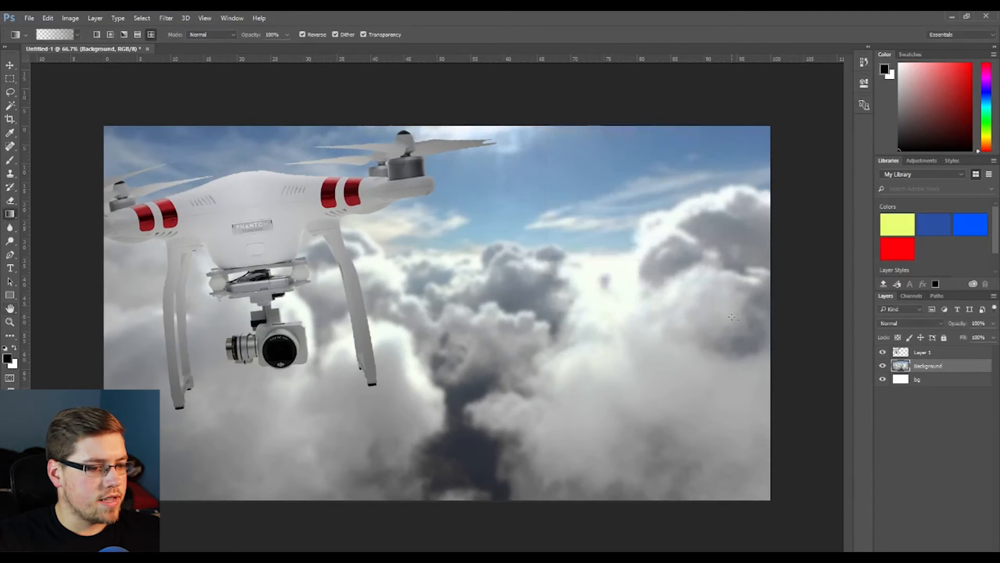
- Add a text layer reading "AWESOME." just right of the drone's camera
{"action": "left_click", "coordinate": [929, 415]}
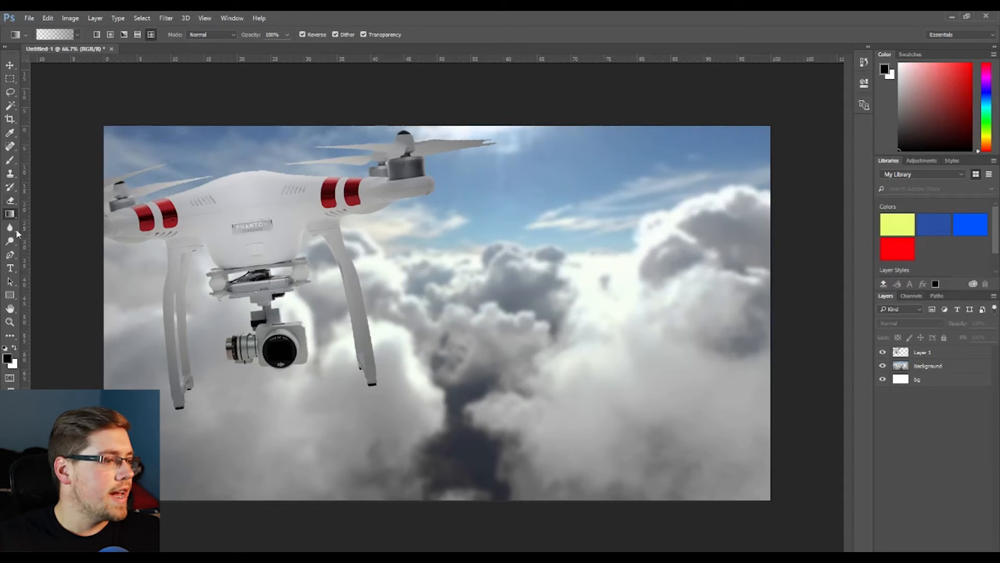
{"action": "left_click", "coordinate": [10, 268]}
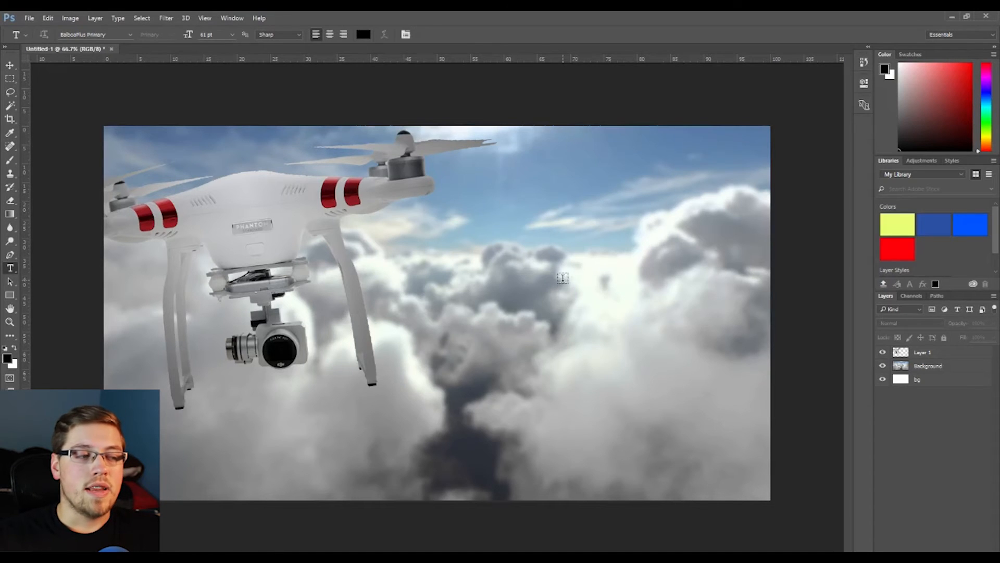
{"action": "left_click", "coordinate": [365, 353]}
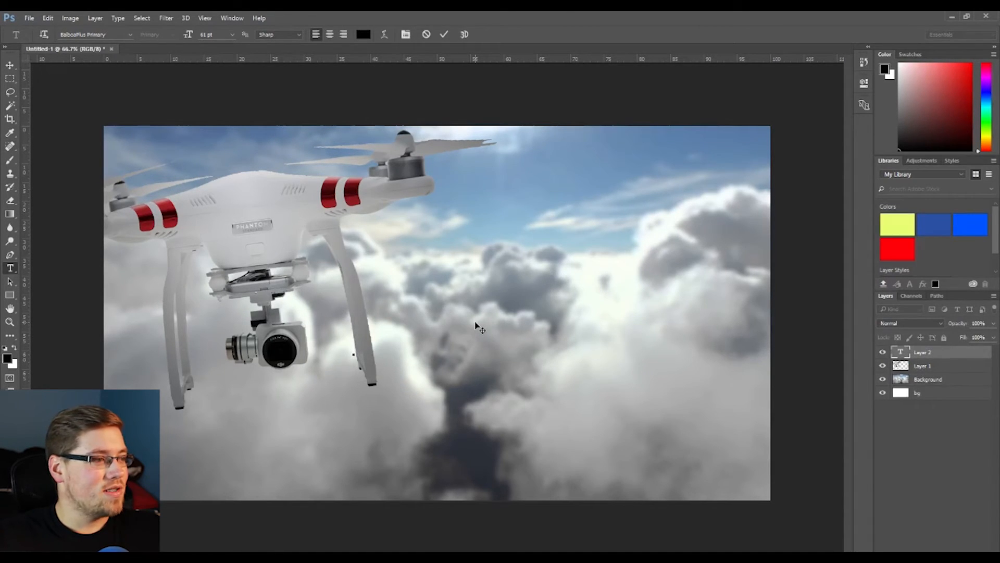
{"action": "type", "text": "A"}
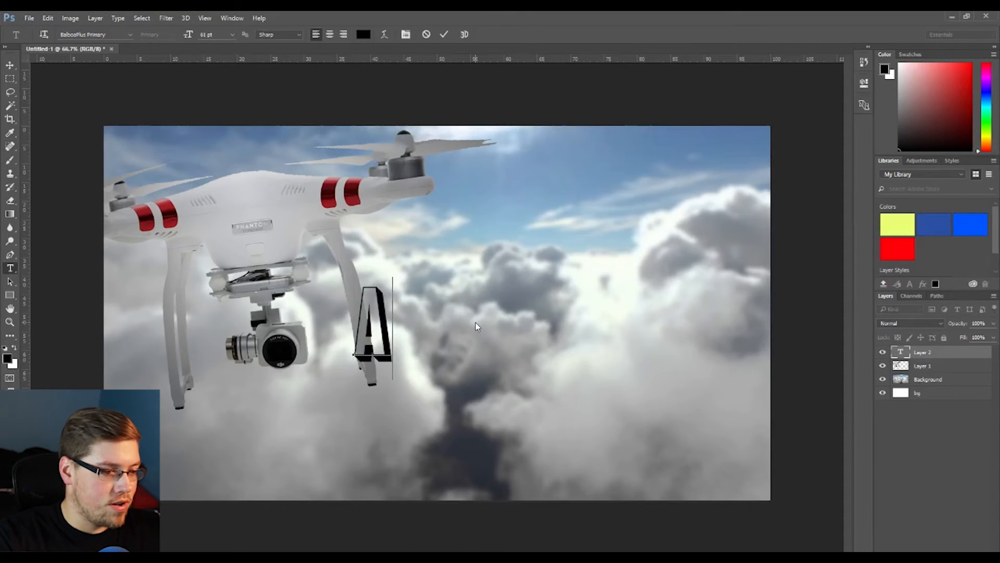
{"action": "type", "text": "WESOME."}
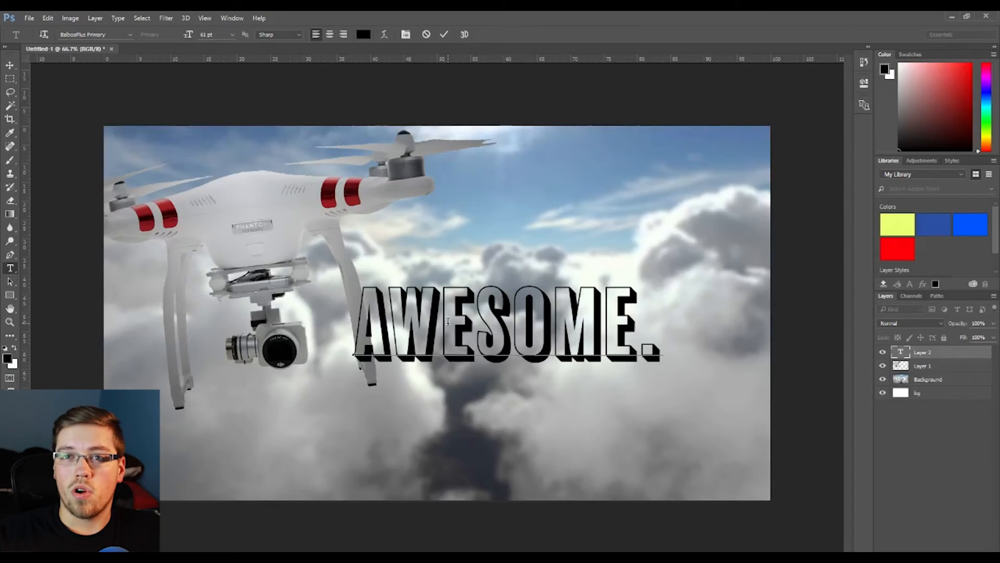
- Try changing the headline to "AMAZING.", then restore it to "AWESOME"
{"action": "double_click", "coordinate": [448, 320]}
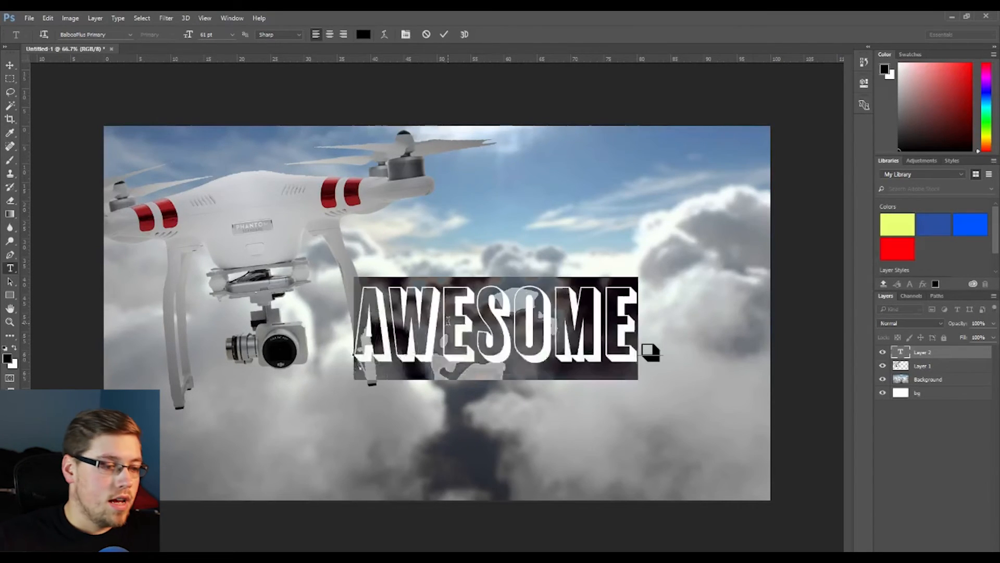
{"action": "type", "text": "AMAZING."}
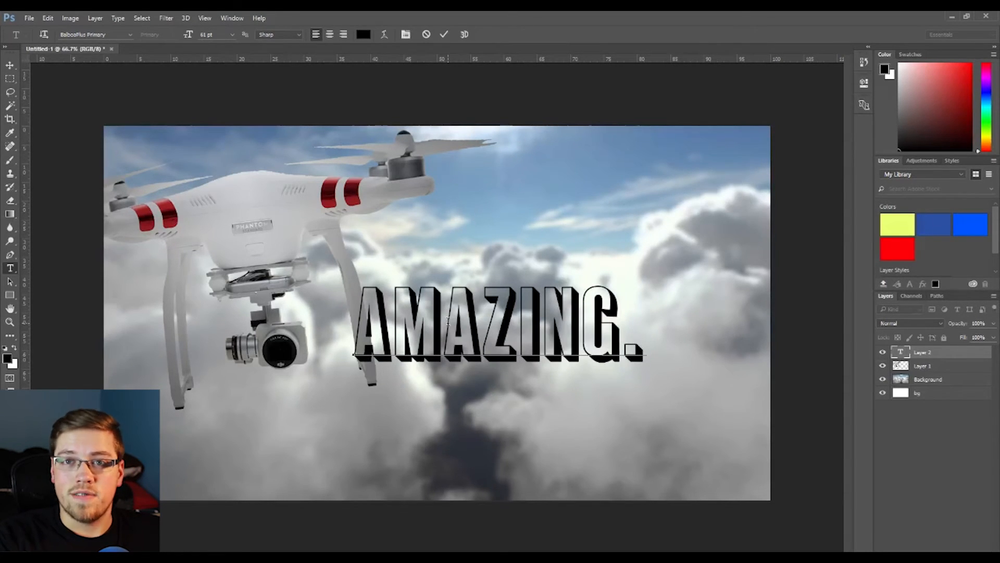
{"action": "key", "text": "BackSpace"}
{"action": "key", "text": "BackSpace"}
{"action": "key", "text": "BackSpace"}
{"action": "key", "text": "BackSpace"}
{"action": "key", "text": "BackSpace"}
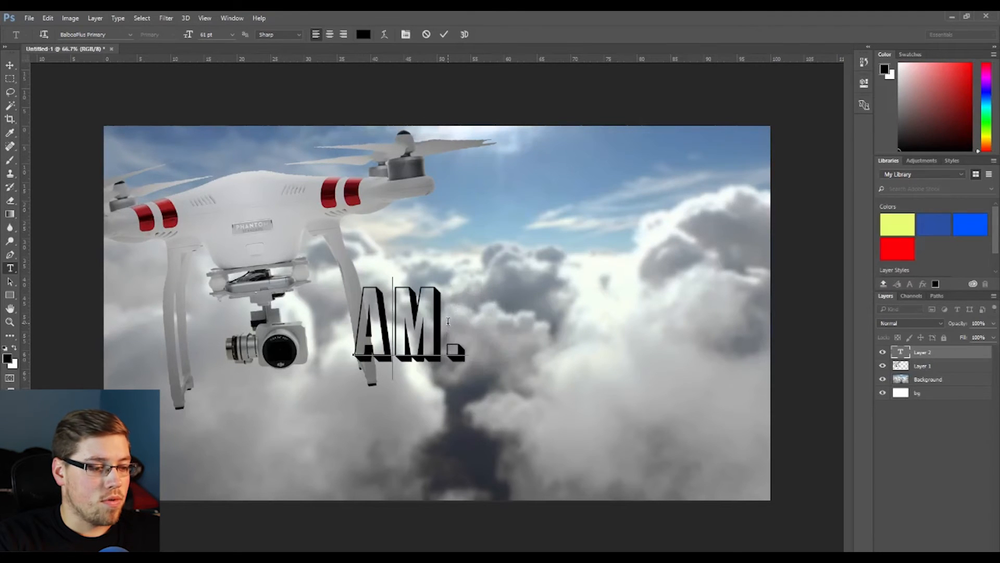
{"action": "key", "text": "BackSpace"}
{"action": "key", "text": "BackSpace"}
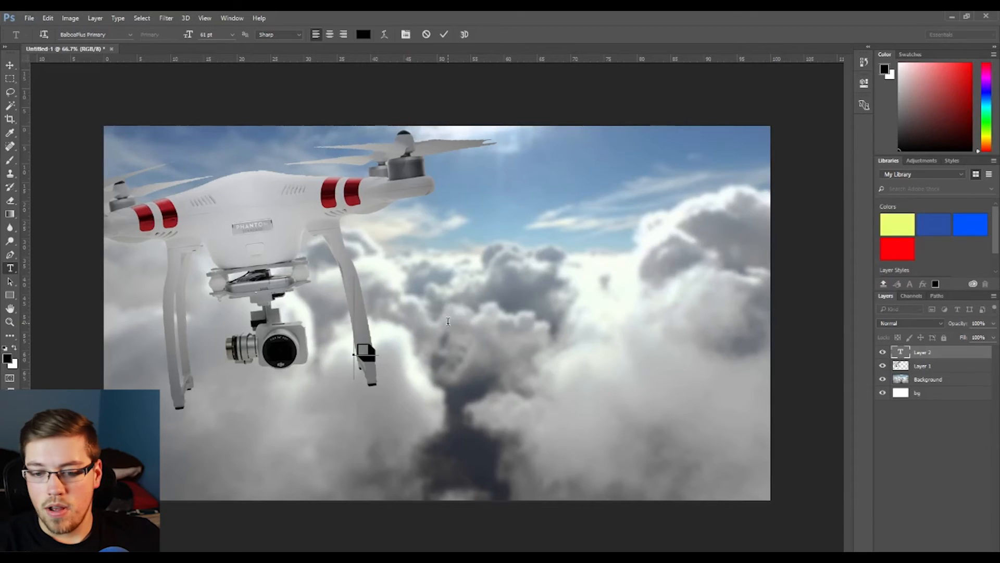
{"action": "type", "text": "AWESOME."}
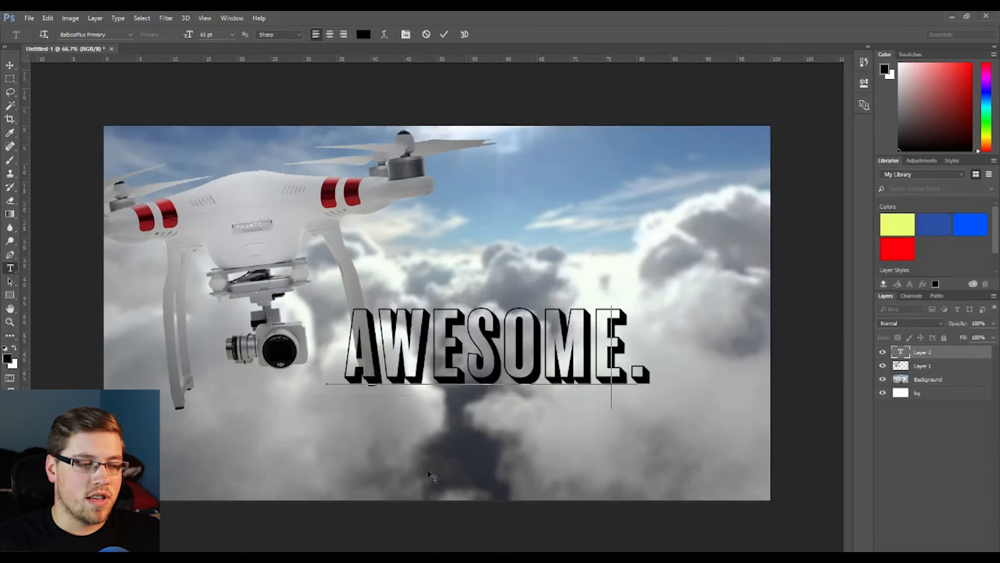
- Reposition the headline, restyle it in Alternate Gothic No2 D at 120 pt, and move its layer below the drone
{"action": "left_click_drag", "start_coordinate": [431, 475], "coordinate": [364, 500]}
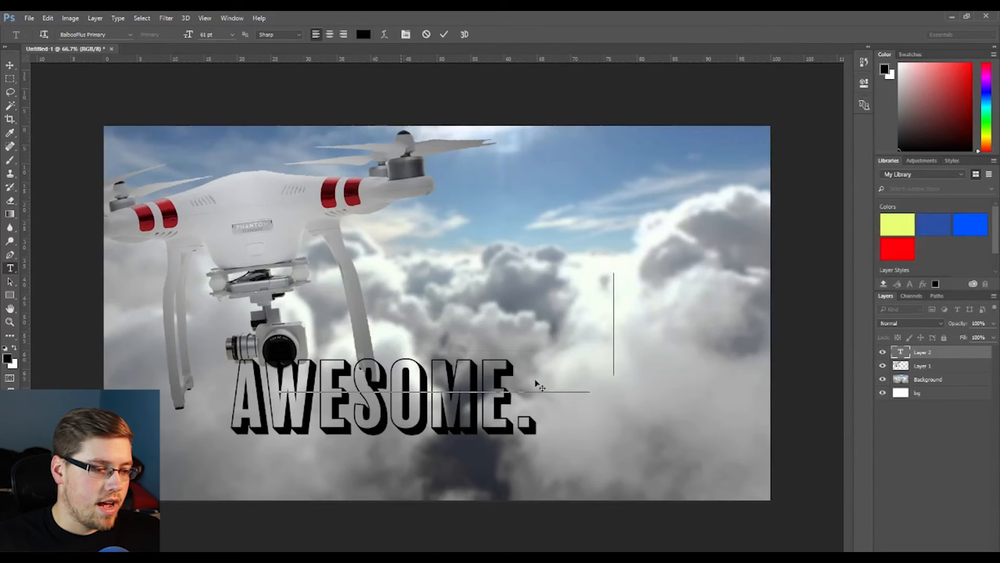
{"action": "left_click_drag", "start_coordinate": [536, 384], "coordinate": [562, 345]}
{"action": "double_click", "coordinate": [537, 264]}
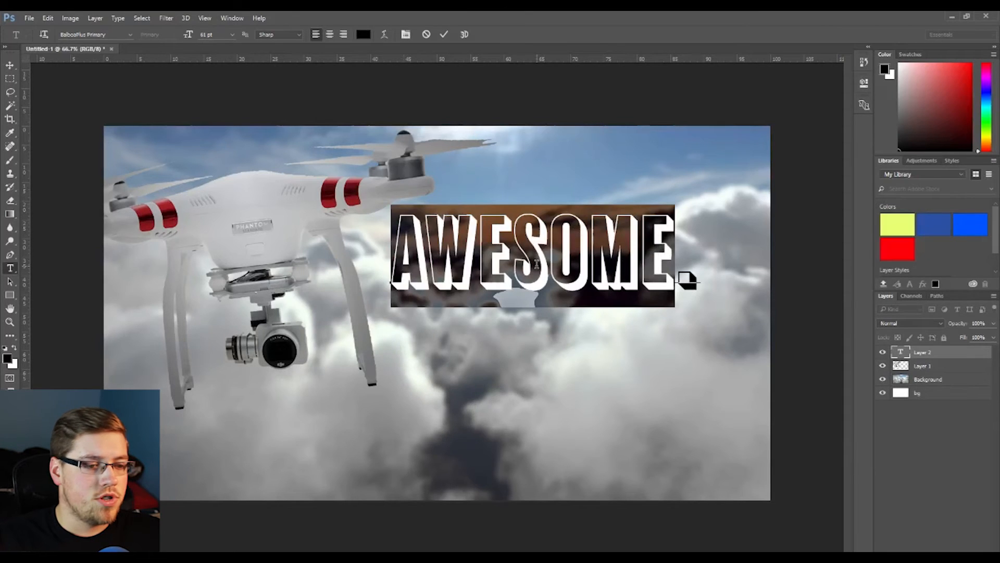
{"action": "triple_click", "coordinate": [537, 264]}
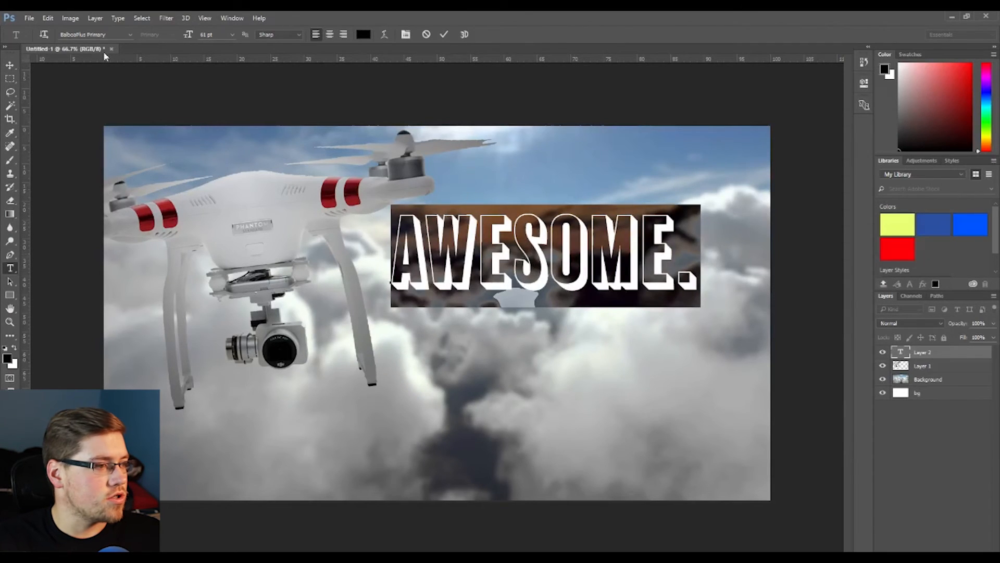
{"action": "left_click", "coordinate": [104, 34]}
{"action": "left_click", "coordinate": [130, 35]}
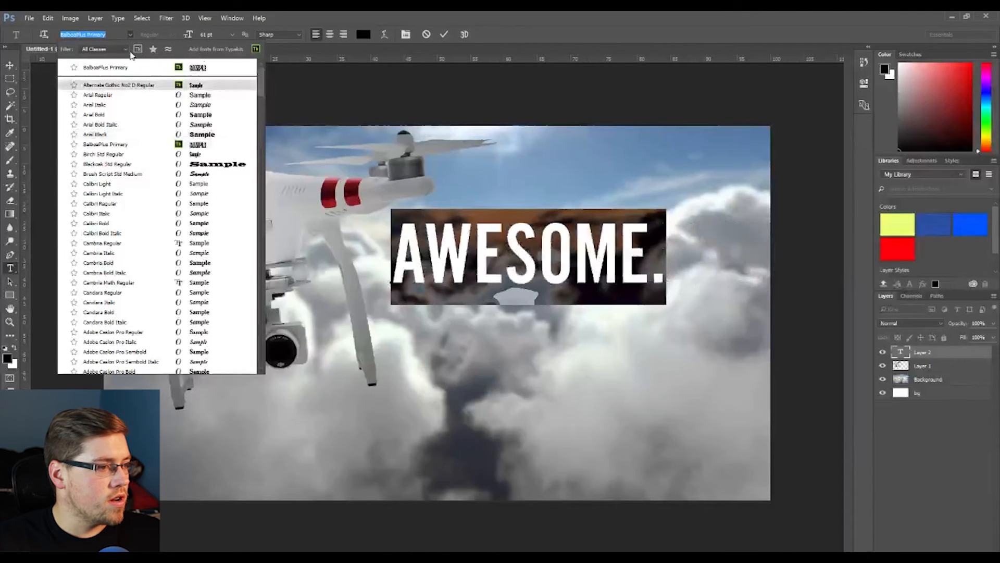
{"action": "left_click", "coordinate": [138, 50]}
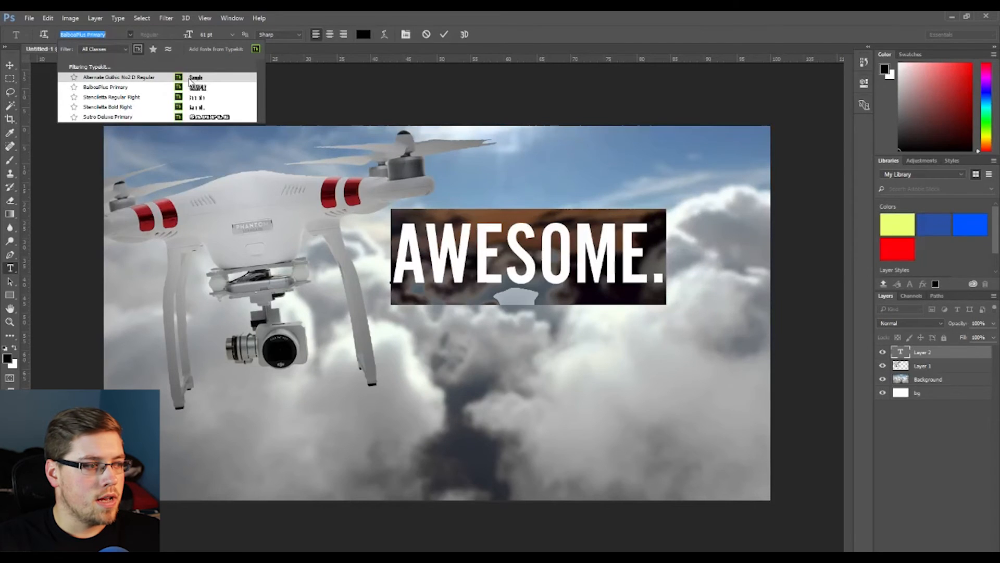
{"action": "left_click", "coordinate": [159, 82]}
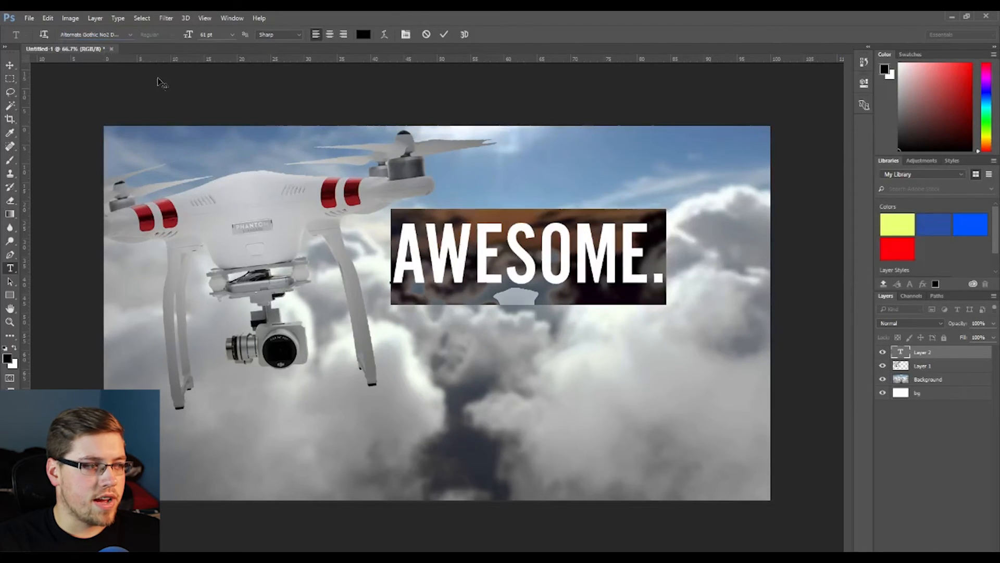
{"action": "left_click", "coordinate": [537, 255]}
{"action": "double_click", "coordinate": [535, 259]}
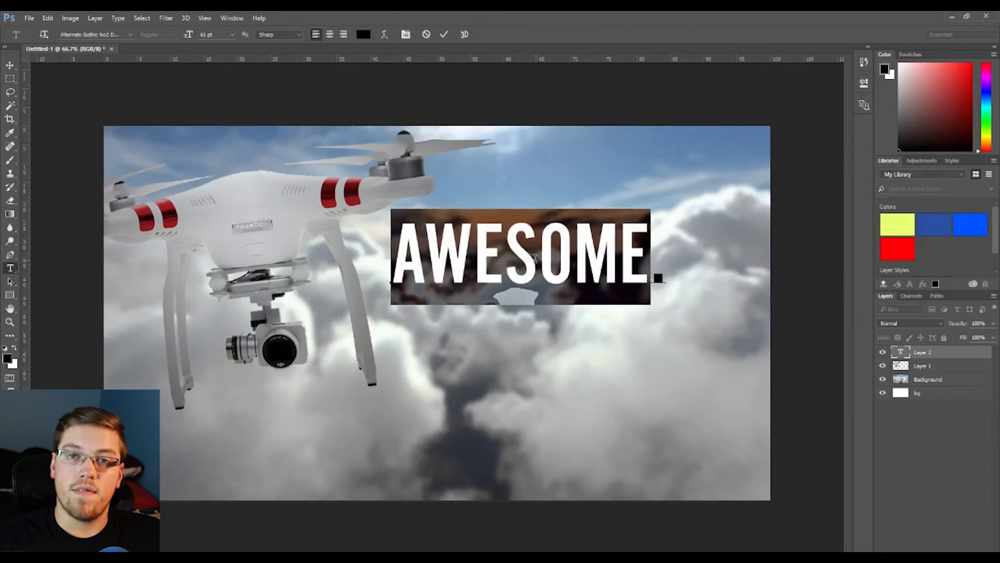
{"action": "left_click", "coordinate": [535, 259]}
{"action": "triple_click", "coordinate": [535, 259]}
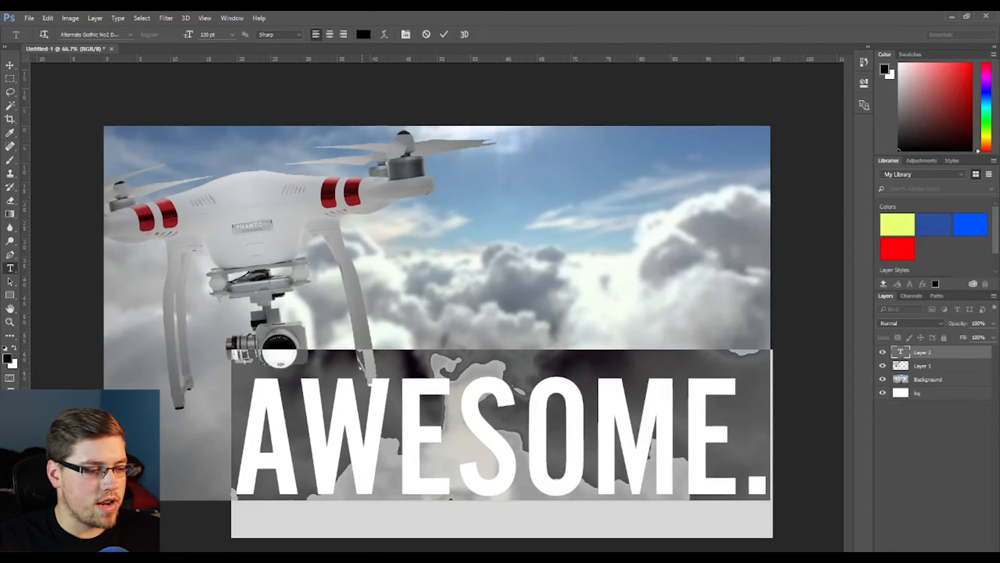
{"action": "left_click", "coordinate": [444, 35]}
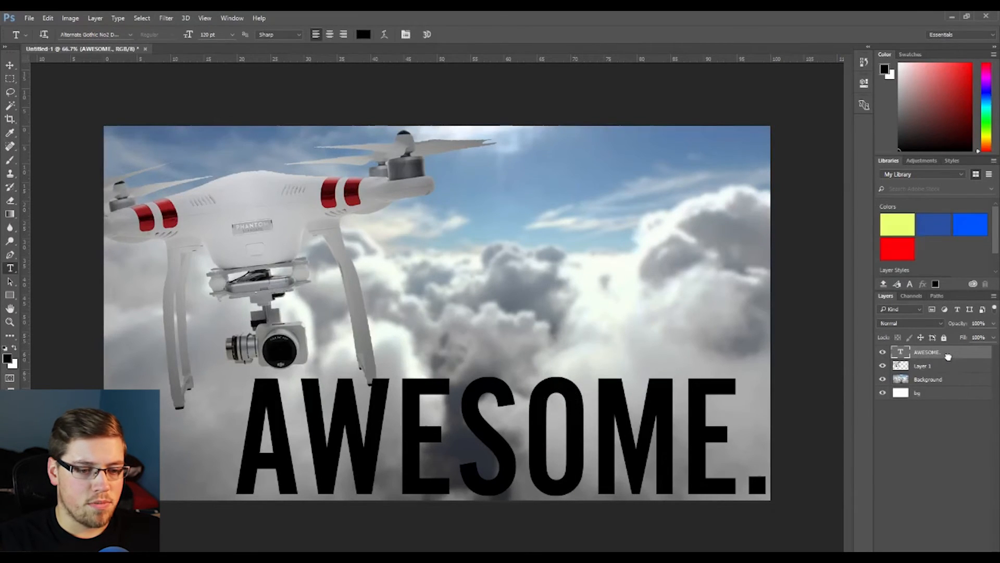
{"action": "left_click_drag", "start_coordinate": [950, 361], "coordinate": [949, 371]}
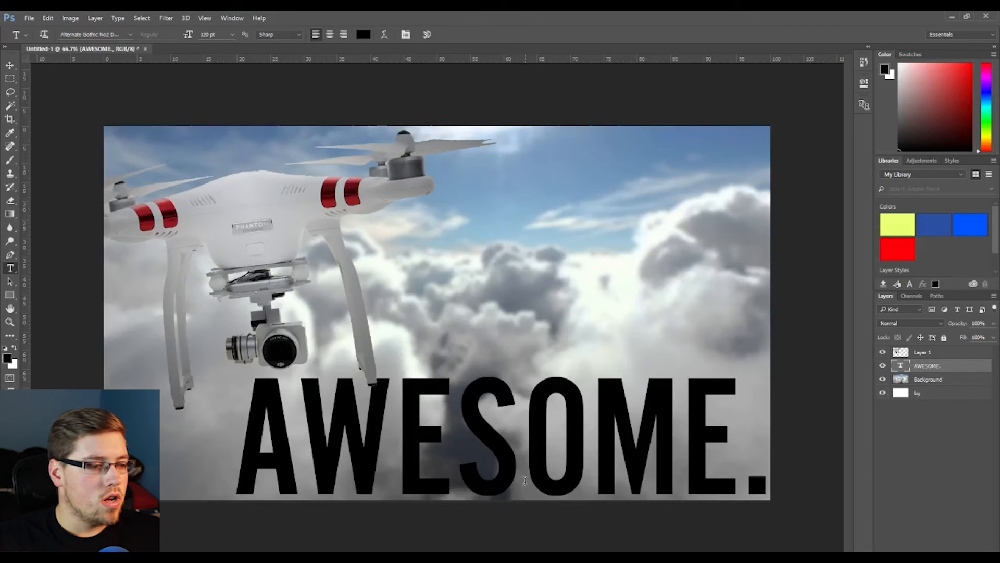
- Enlarge the drone layer and move it into the canvas's top-left corner
{"action": "left_click", "coordinate": [925, 353]}
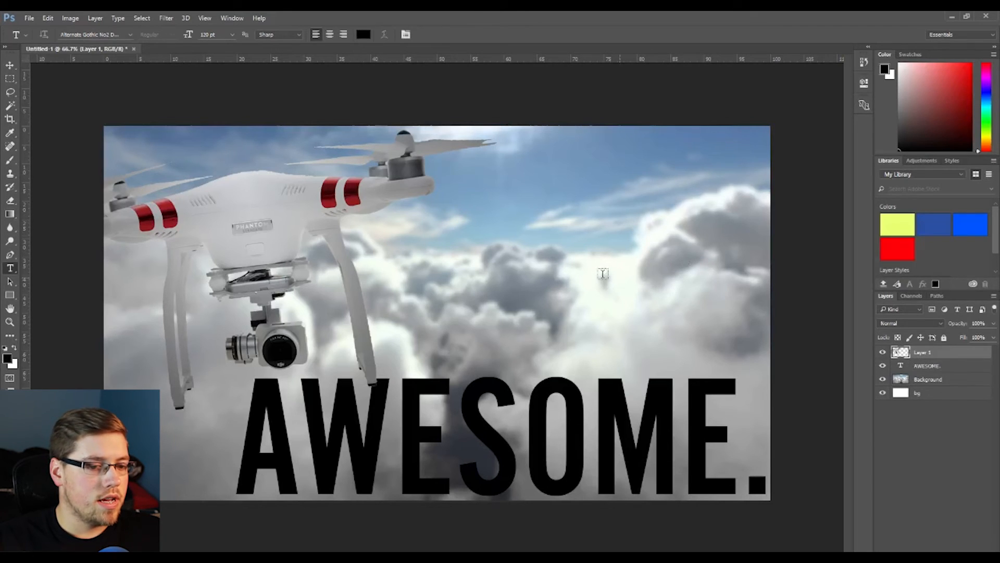
{"action": "key", "text": "v"}
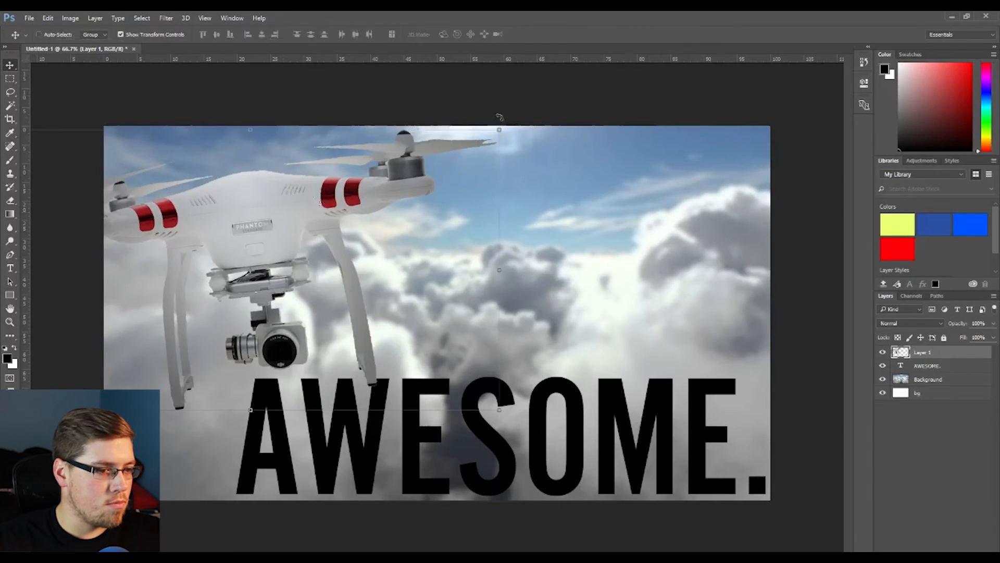
{"action": "left_click_drag", "start_coordinate": [499, 128], "coordinate": [438, 192]}
{"action": "left_click_drag", "start_coordinate": [294, 254], "coordinate": [314, 181]}
{"action": "left_click", "coordinate": [454, 34]}
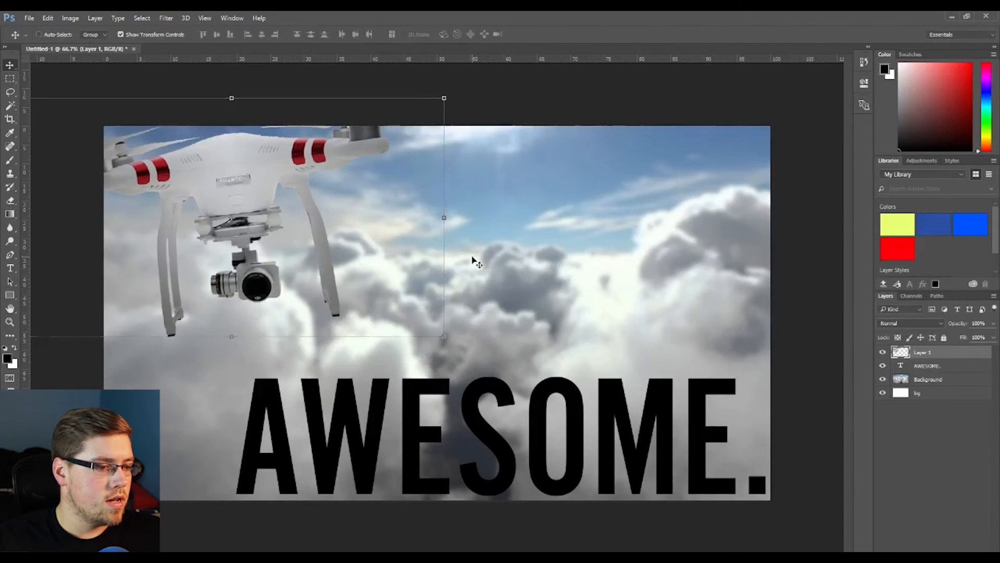
- Rotate the headline about -23.6° and move it diagonally across the middle of the canvas
{"action": "left_click", "coordinate": [926, 366]}
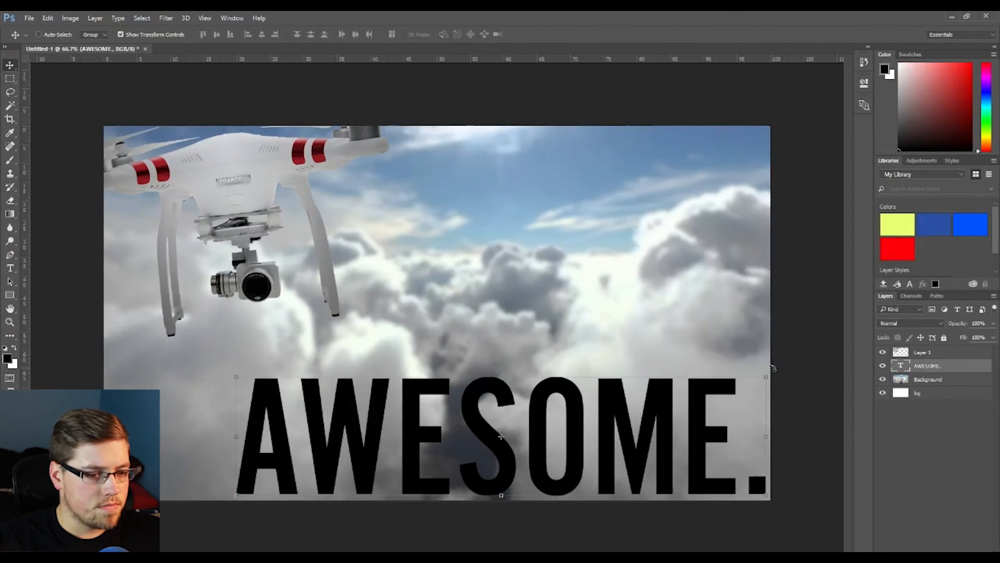
{"action": "left_click_drag", "start_coordinate": [770, 371], "coordinate": [705, 185]}
{"action": "left_click_drag", "start_coordinate": [623, 339], "coordinate": [586, 249]}
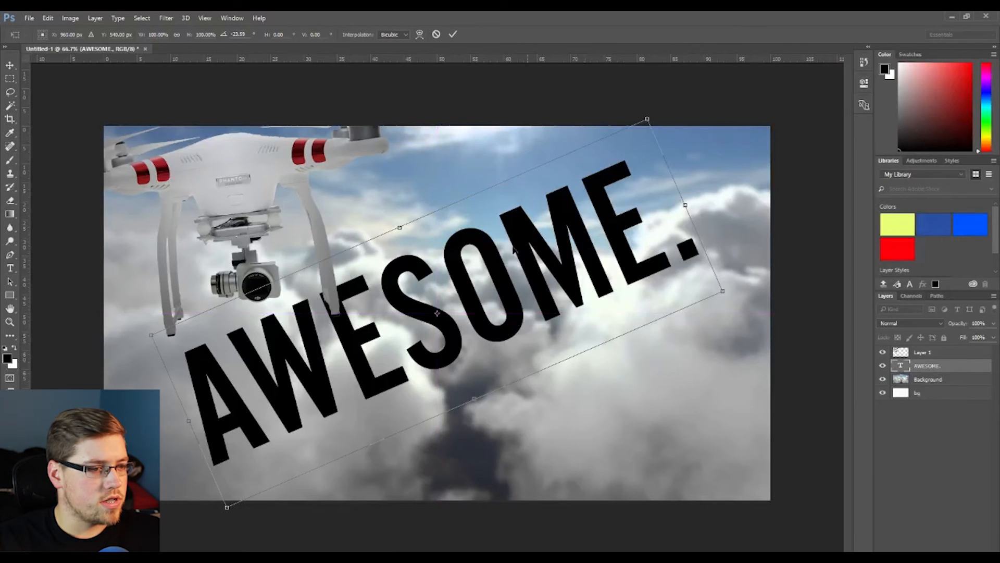
{"action": "left_click", "coordinate": [456, 34]}
{"action": "left_click", "coordinate": [920, 430]}
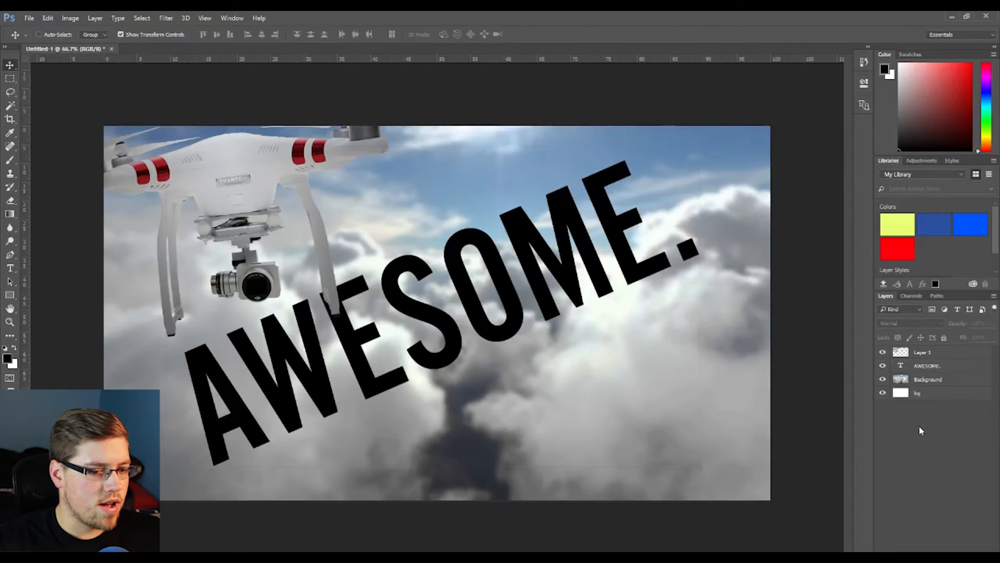
- Add Bevel & Emboss and Drop Shadow layer styles to the headline
{"action": "right_click", "coordinate": [931, 373]}
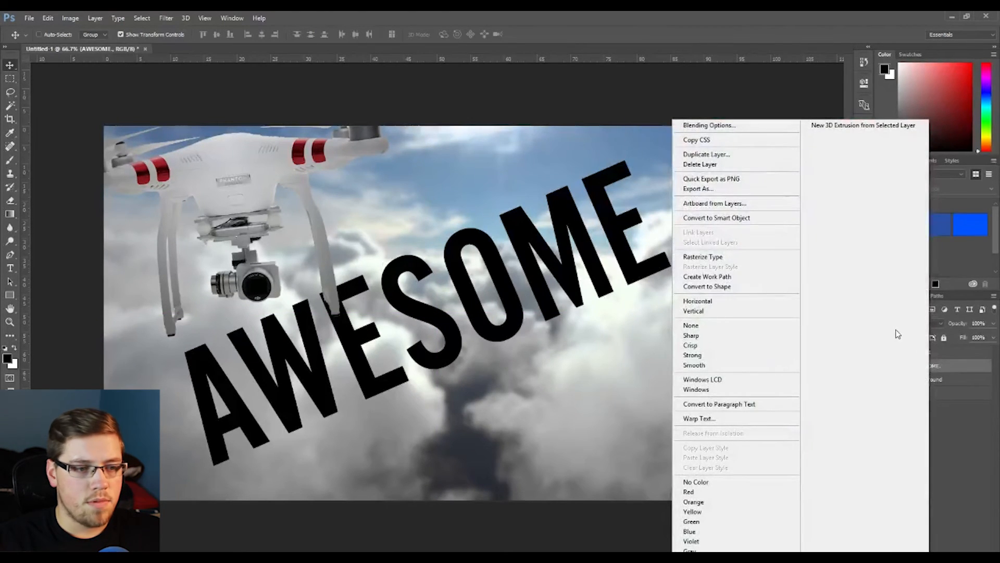
{"action": "left_click", "coordinate": [754, 141]}
{"action": "key", "text": "h"}
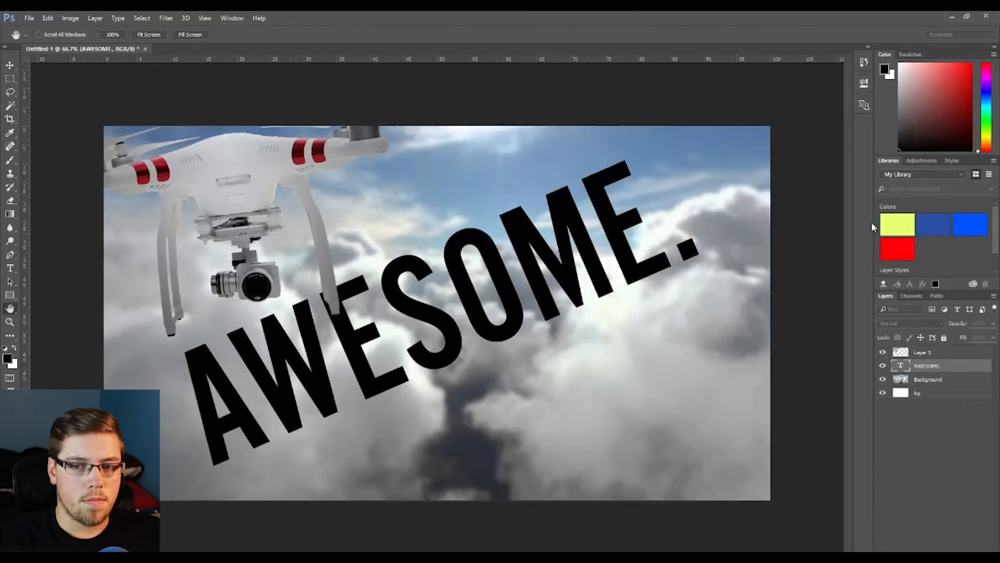
{"action": "mouse_move", "coordinate": [997, 171]}
{"action": "left_mouse_down"}
{"action": "mouse_move", "coordinate": [902, 179]}
{"action": "mouse_move", "coordinate": [699, 297]}
{"action": "mouse_move", "coordinate": [708, 319]}
{"action": "mouse_move", "coordinate": [686, 317]}
{"action": "left_mouse_up"}
{"action": "left_click", "coordinate": [565, 366]}
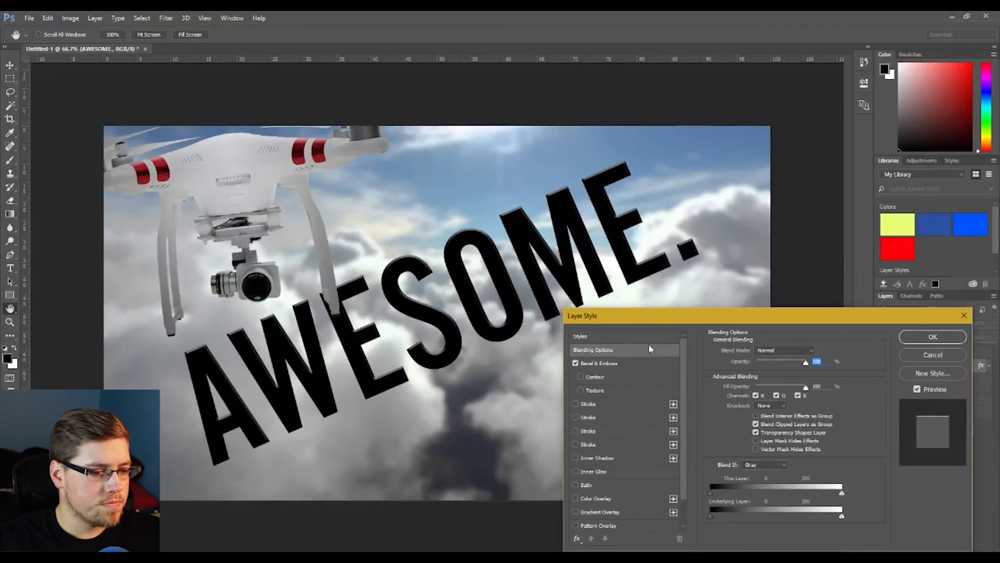
{"action": "left_click", "coordinate": [575, 403]}
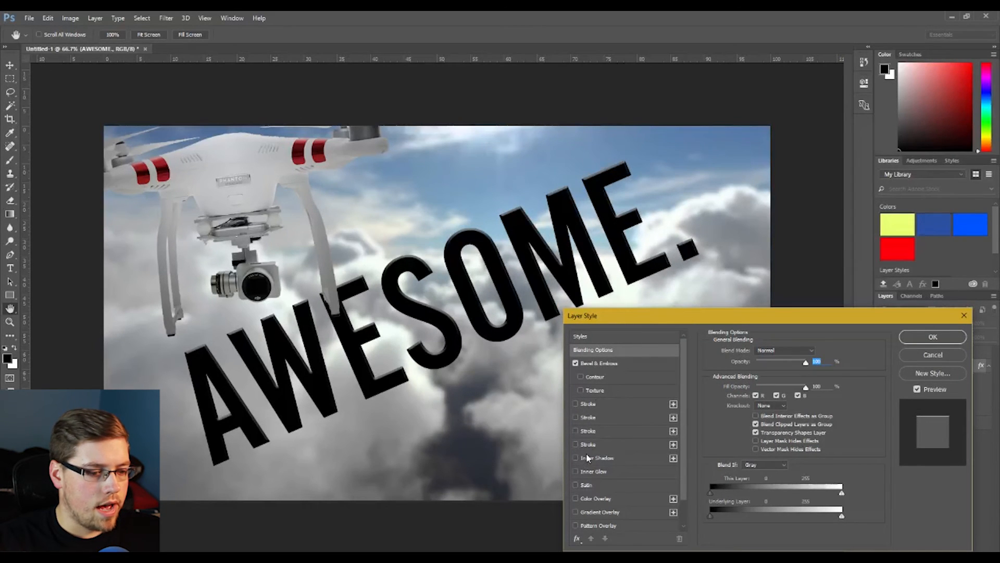
{"action": "scroll", "coordinate": [588, 458], "scroll_direction": "down", "scroll_amount": 2}
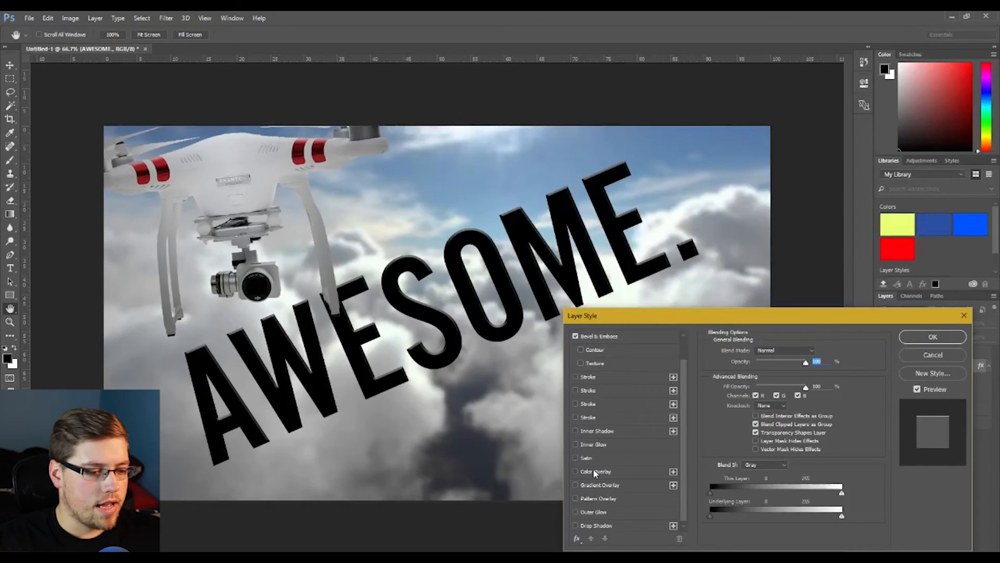
{"action": "left_click", "coordinate": [576, 522]}
{"action": "key", "text": "Return"}
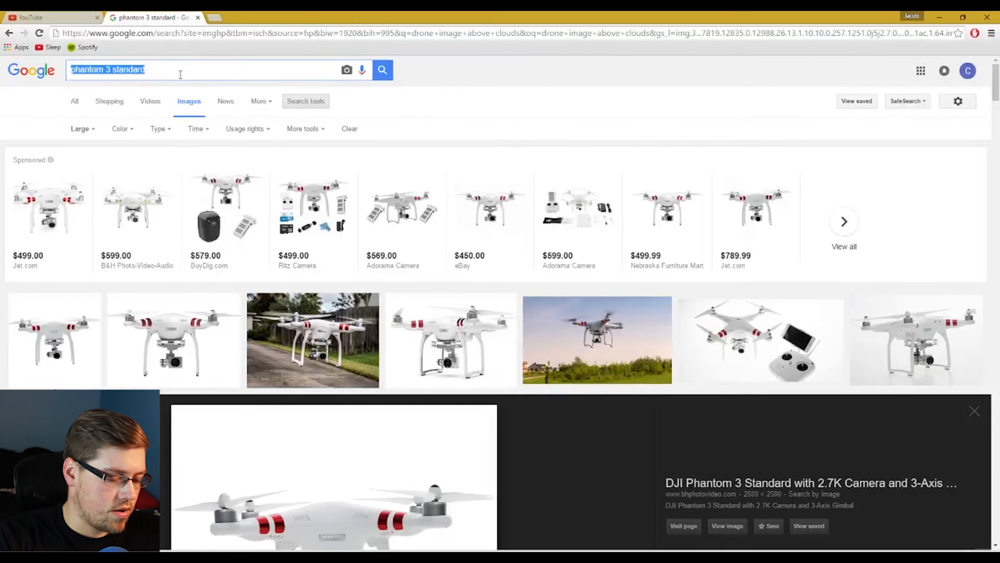
- Switch to the browser, search Google Images for lens flare, and open the PSDGraphics lens flare effect image
{"action": "type", "text": "lens flar"}
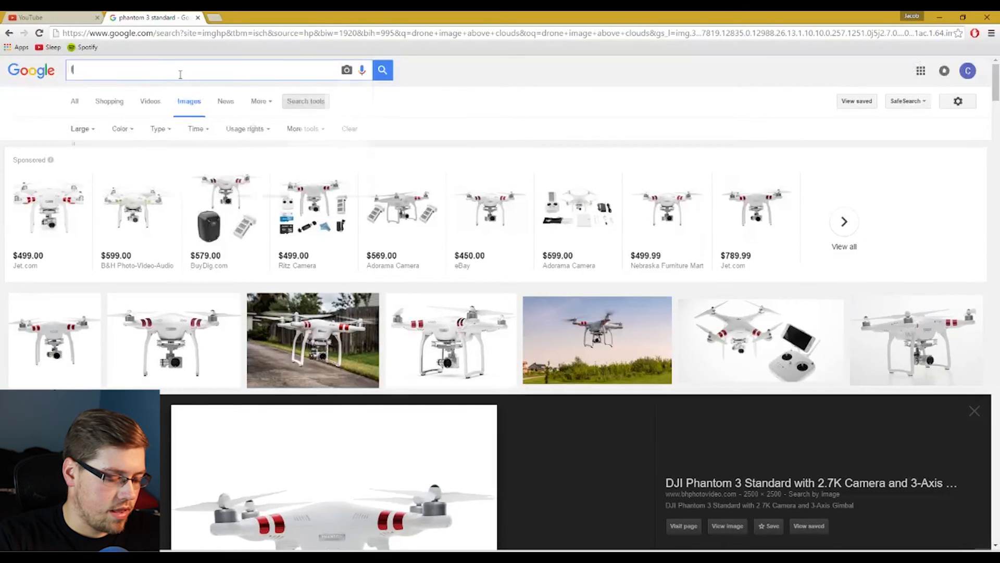
{"action": "type", "text": "e"}
{"action": "key", "text": "Return"}
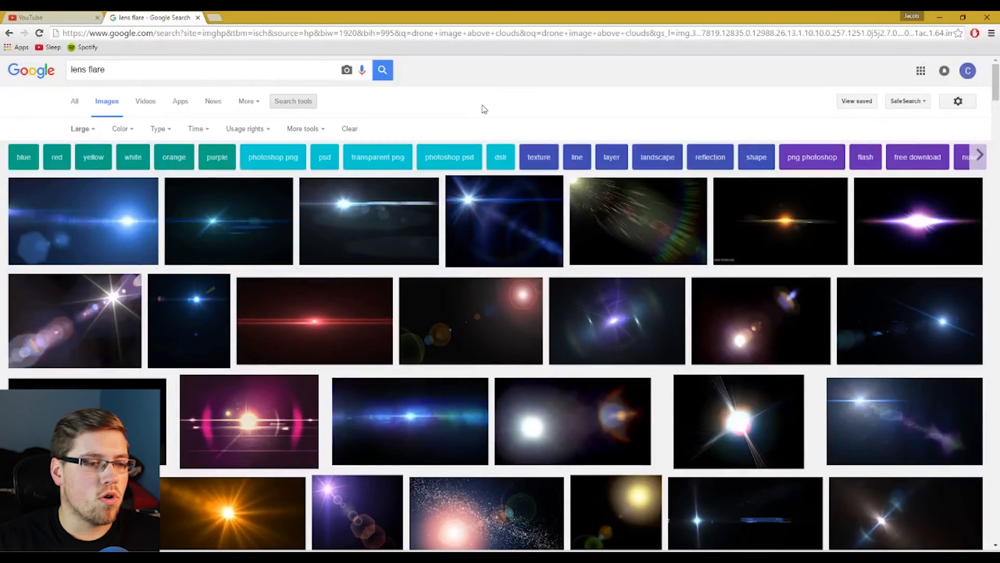
{"action": "scroll", "coordinate": [468, 99], "scroll_direction": "down", "scroll_amount": 3}
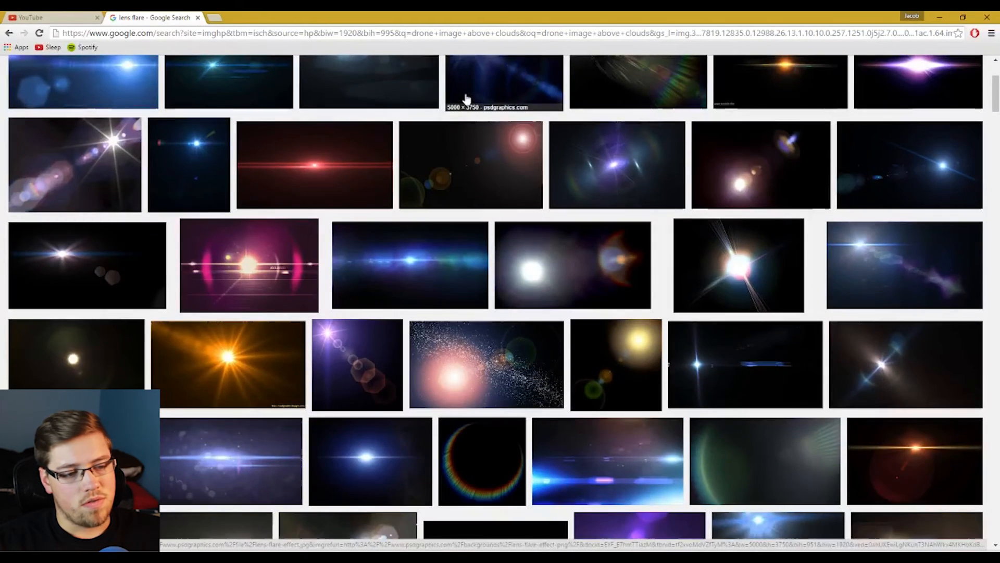
{"action": "scroll", "coordinate": [466, 102], "scroll_direction": "down", "scroll_amount": 3}
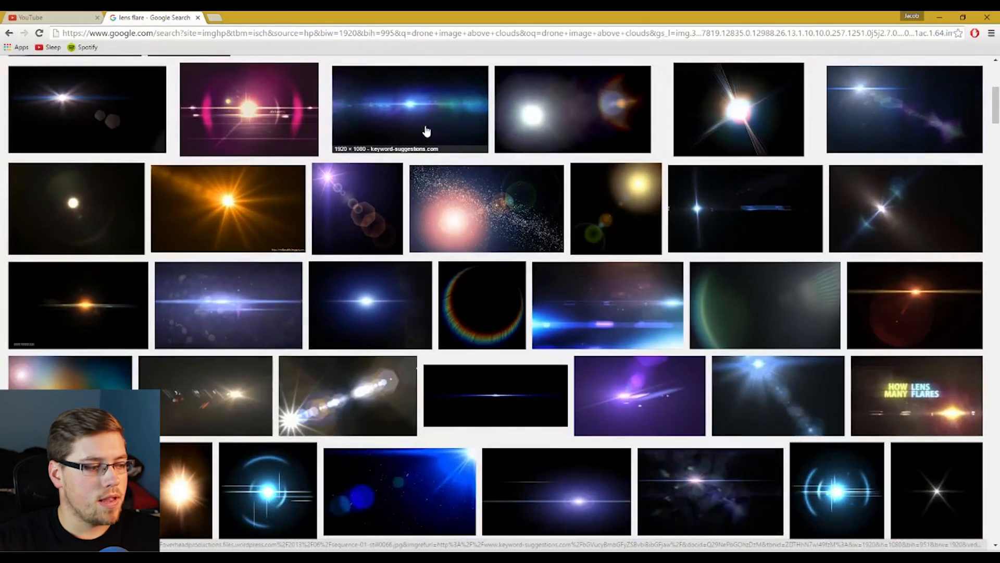
{"action": "scroll", "coordinate": [424, 130], "scroll_direction": "down", "scroll_amount": 3}
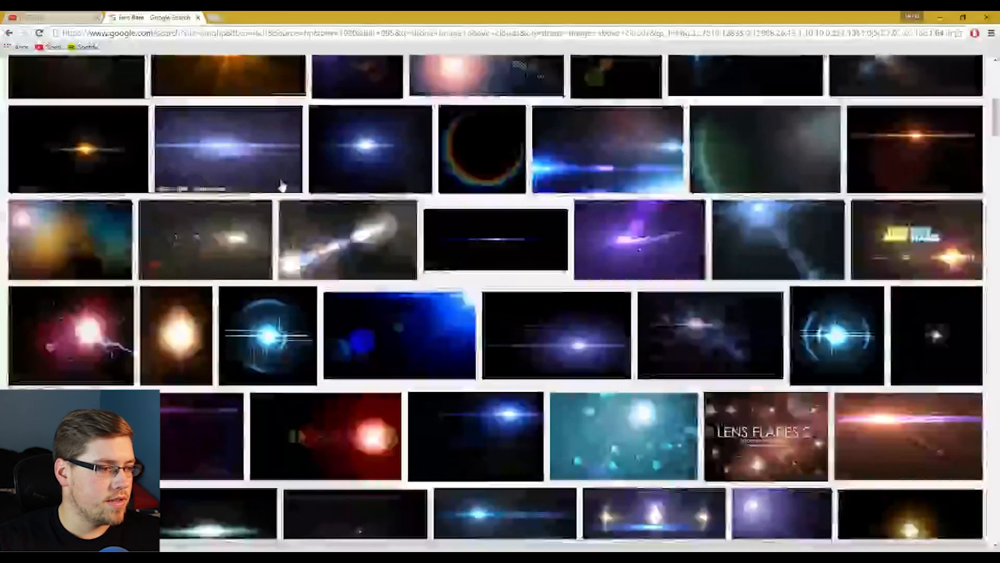
{"action": "scroll", "coordinate": [282, 186], "scroll_direction": "up", "scroll_amount": 8}
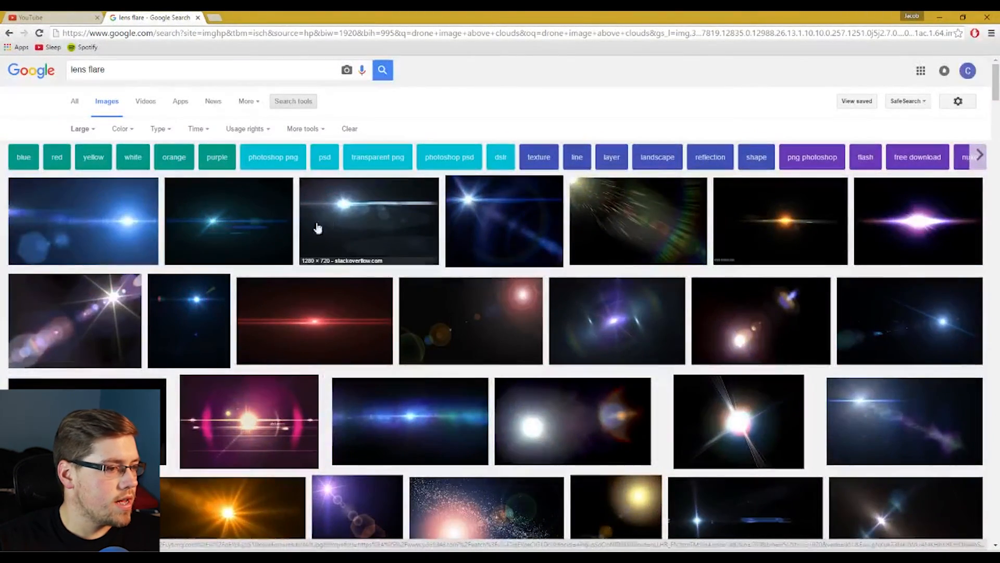
{"action": "left_click", "coordinate": [505, 223]}
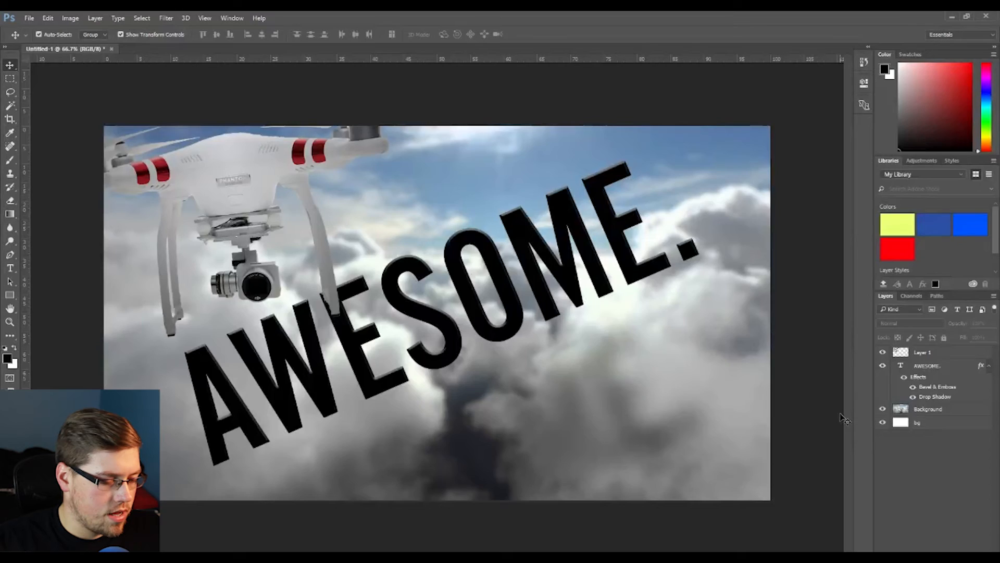
- Paste the lens flare image as a new layer, enlarge it over the canvas, and set its blend mode to Screen
{"action": "key", "text": "ctrl+v"}
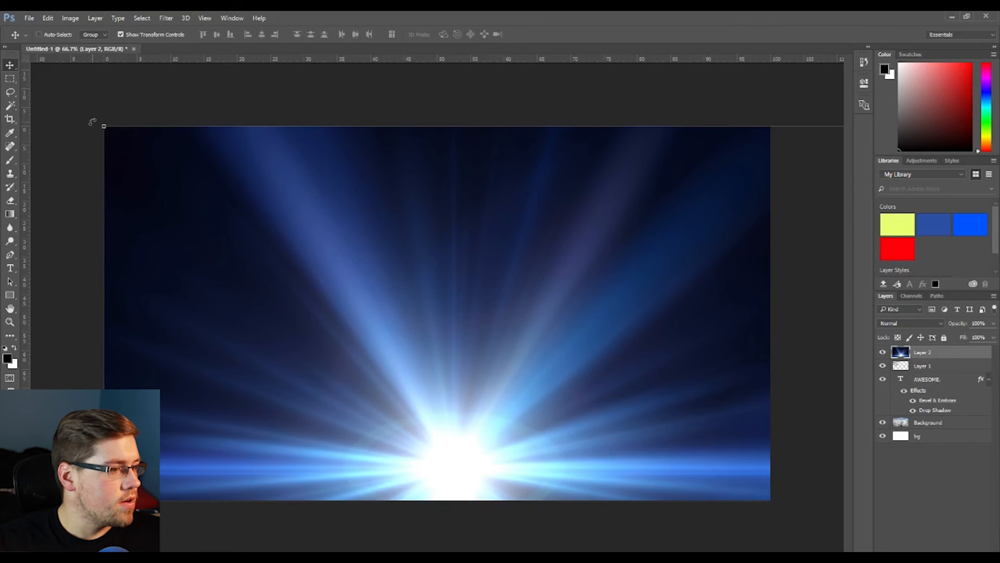
{"action": "left_click_drag", "start_coordinate": [103, 124], "coordinate": [145, 113]}
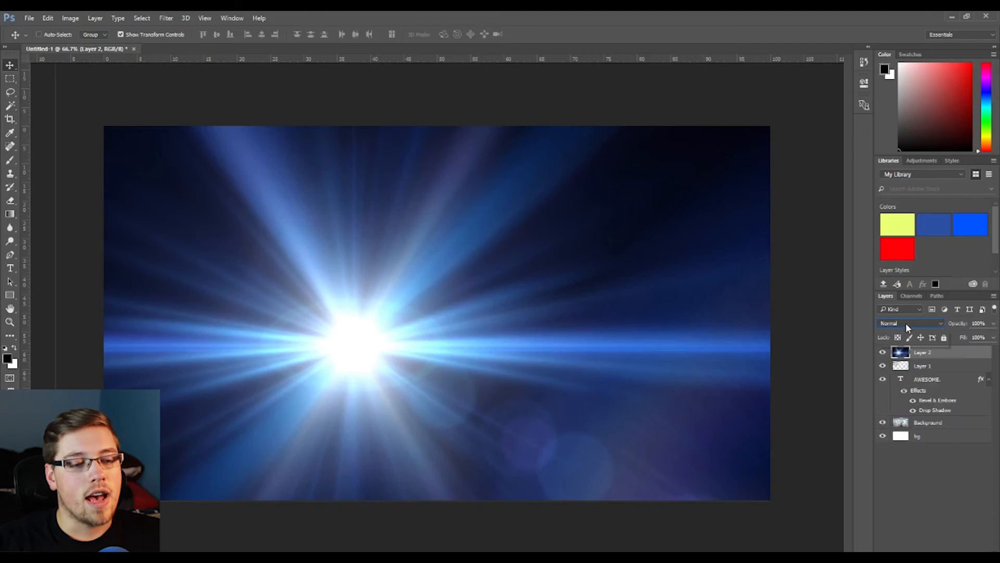
{"action": "left_click", "coordinate": [906, 323]}
{"action": "left_click", "coordinate": [906, 323]}
{"action": "left_click", "coordinate": [930, 324]}
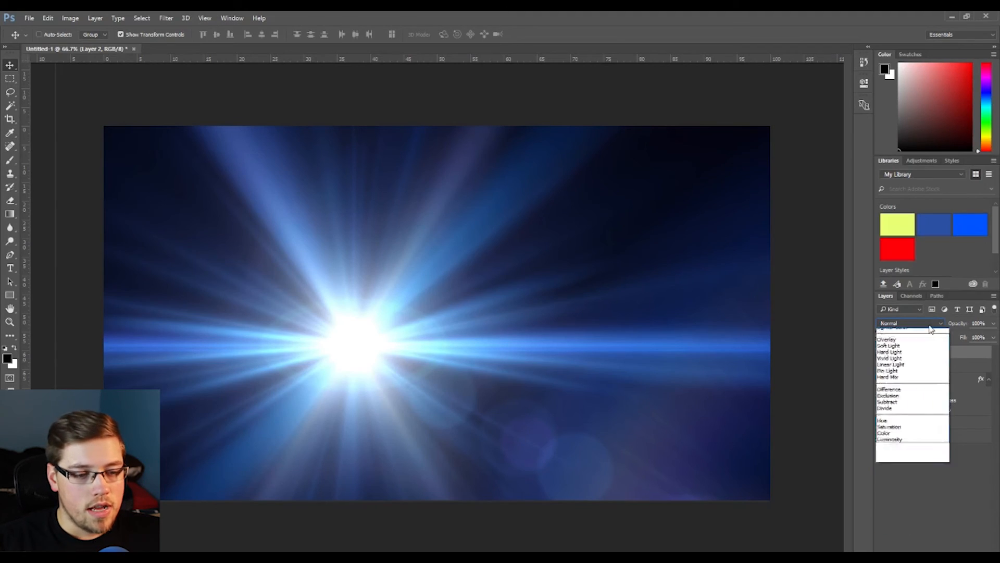
{"action": "left_click", "coordinate": [913, 395]}
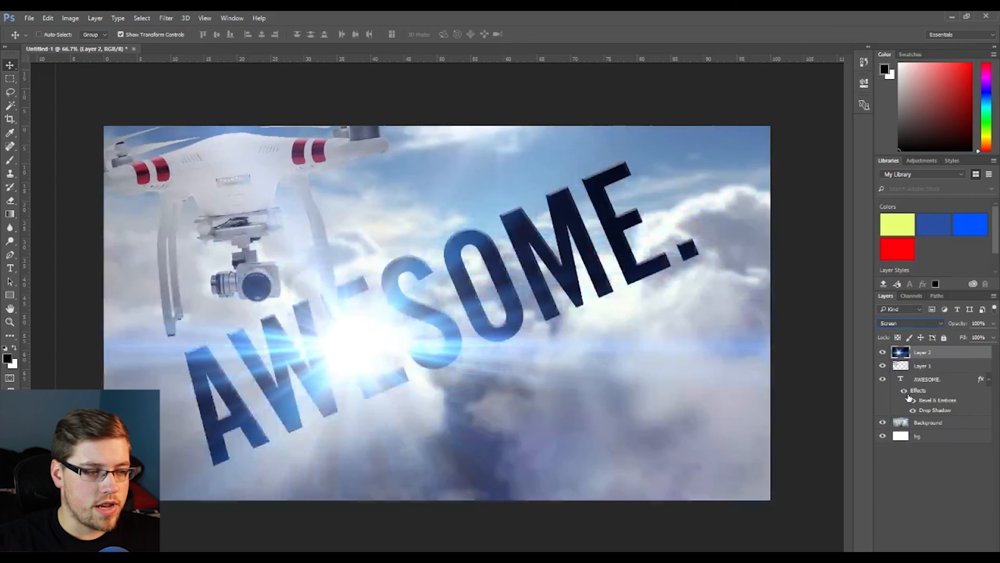
- Shift the lens flare toward the canvas's right edge and toggle the flare layer's visibility
{"action": "left_click_drag", "start_coordinate": [380, 346], "coordinate": [832, 347]}
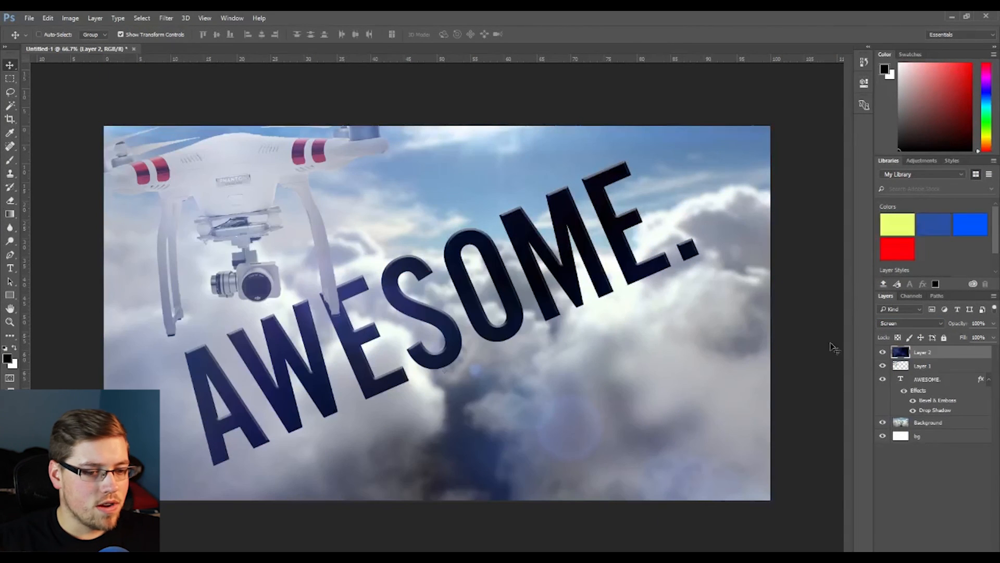
{"action": "left_click", "coordinate": [883, 353]}
{"action": "left_click", "coordinate": [883, 353]}
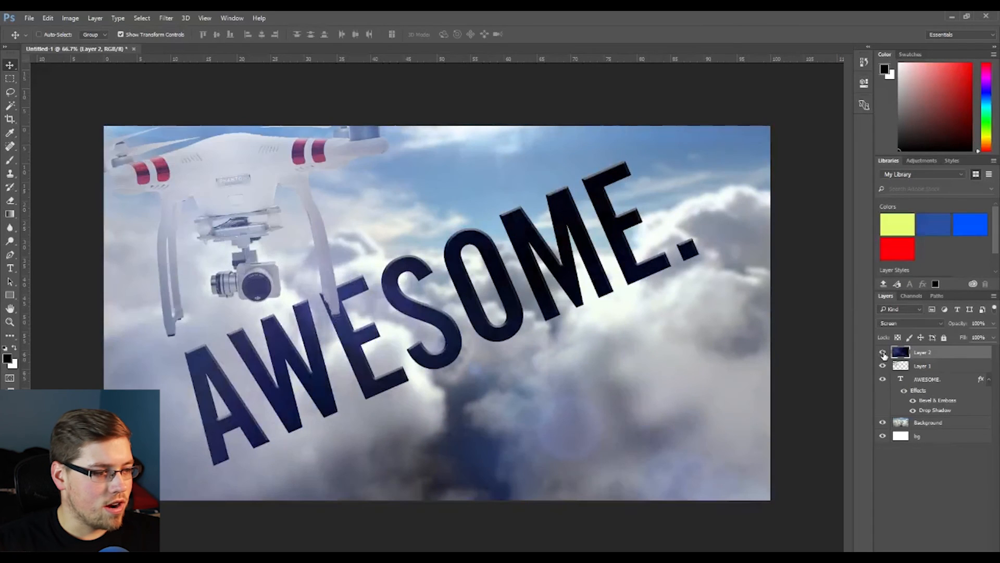
- Compare the thumbnail with and without the lens flare layer, then move the flare toward the canvas's lower right corner
{"action": "left_click", "coordinate": [883, 353]}
{"action": "left_click", "coordinate": [883, 353]}
{"action": "left_click", "coordinate": [883, 353]}
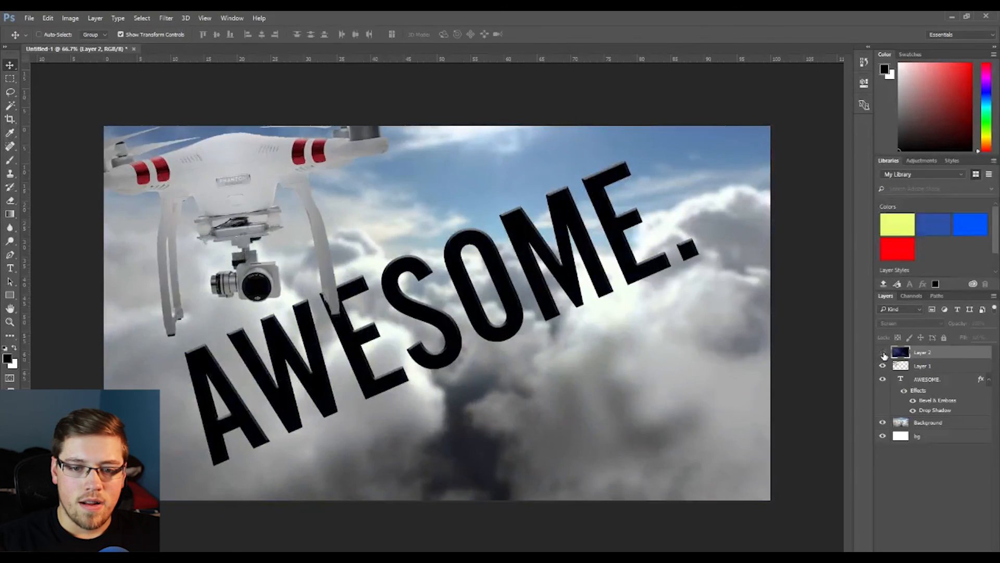
{"action": "left_click", "coordinate": [883, 353]}
{"action": "left_click", "coordinate": [882, 353]}
{"action": "left_click", "coordinate": [883, 353]}
{"action": "left_click", "coordinate": [883, 353]}
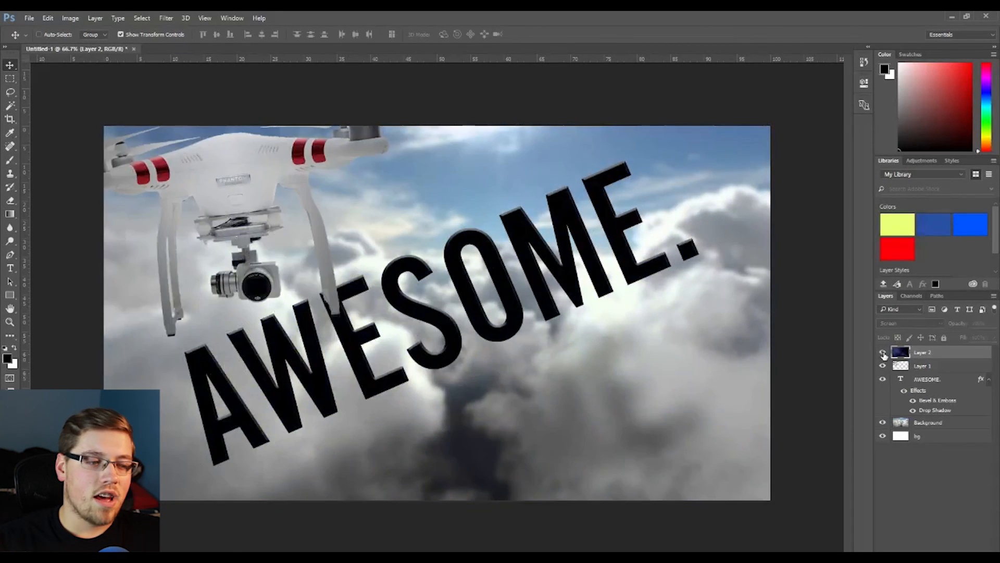
{"action": "left_click", "coordinate": [883, 353]}
{"action": "left_click", "coordinate": [883, 353]}
{"action": "left_click", "coordinate": [883, 353]}
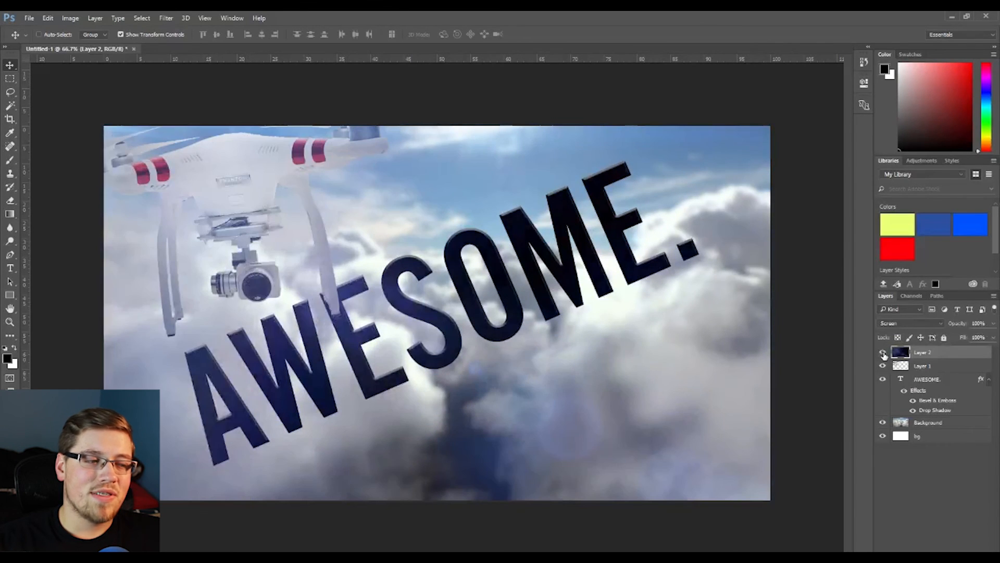
{"action": "left_click_drag", "start_coordinate": [432, 461], "coordinate": [684, 415]}
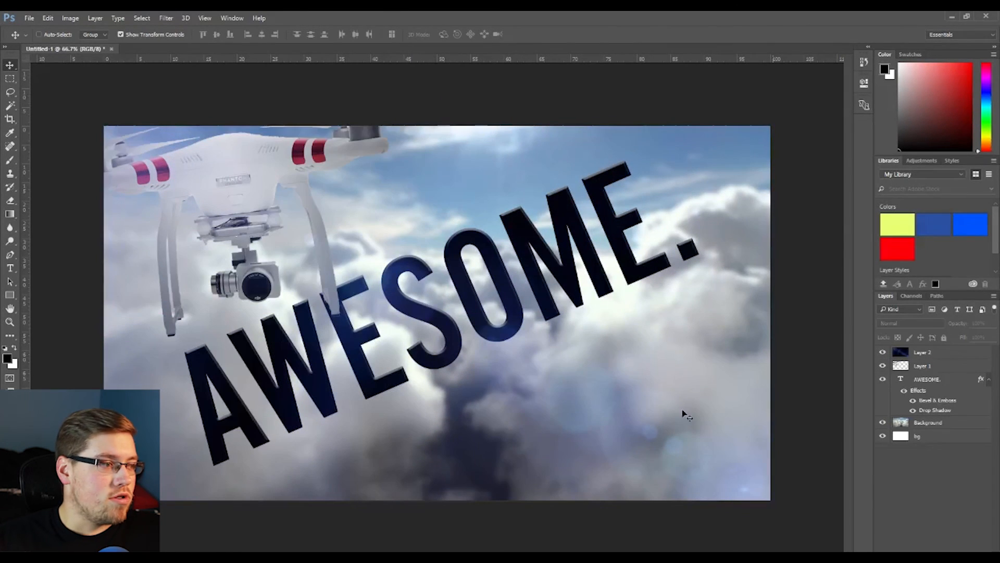
{"action": "left_click", "coordinate": [29, 18]}
{"action": "left_click", "coordinate": [58, 106]}
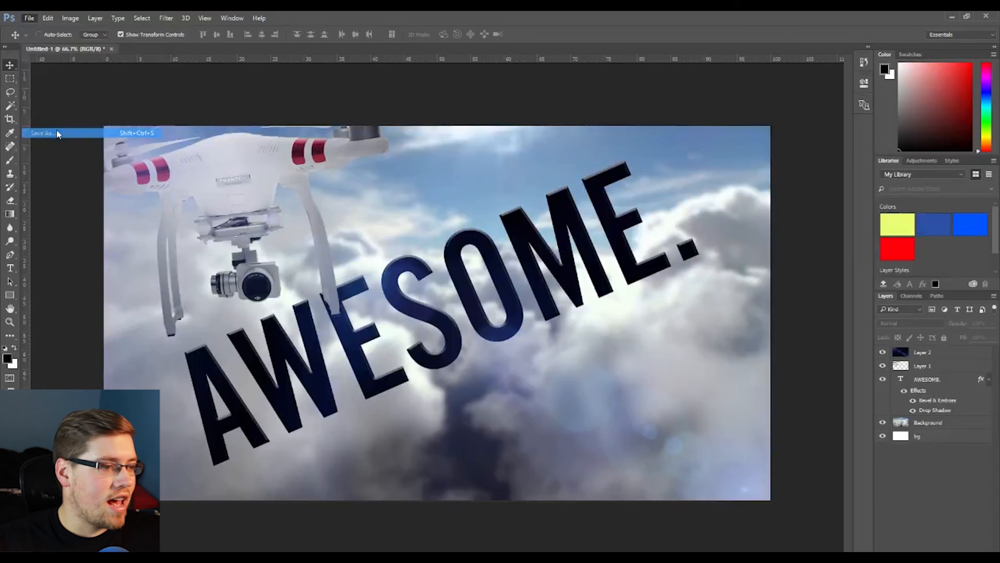
{"action": "left_click", "coordinate": [281, 251]}
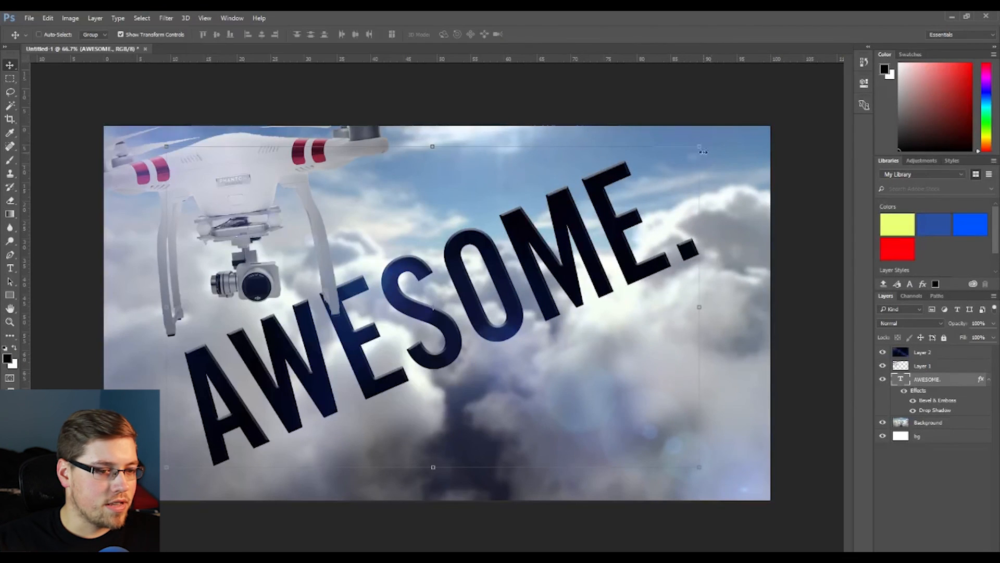
- Free-transform the AWESOME headline and scale it up slightly from its upper right corner
{"action": "key", "text": "ctrl+t"}
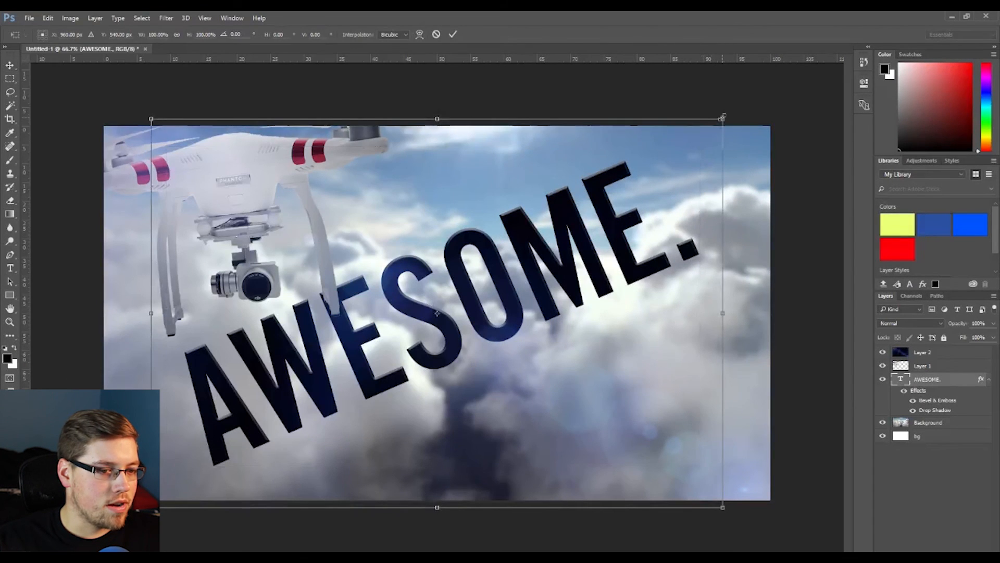
{"action": "left_click_drag", "start_coordinate": [723, 116], "coordinate": [732, 105]}
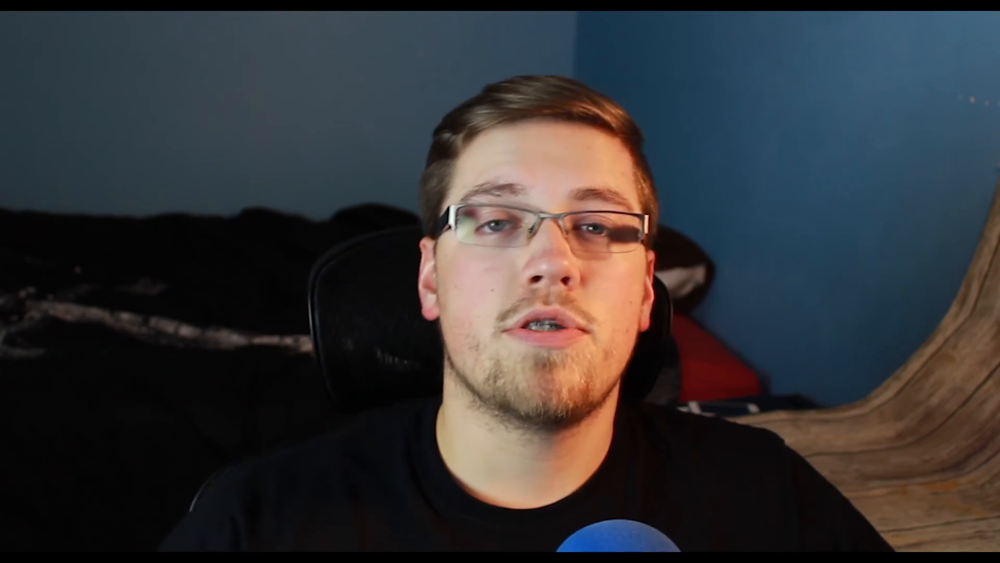